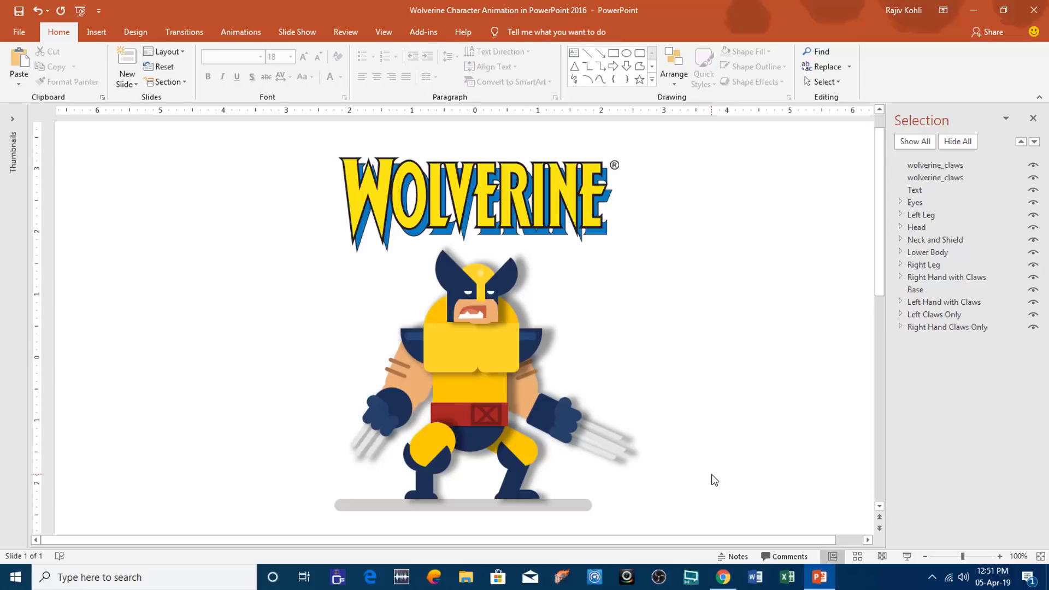
- Preview the finished Wolverine character animation as a full-screen slide show and return to editing
{"action": "left_click", "coordinate": [907, 556]}
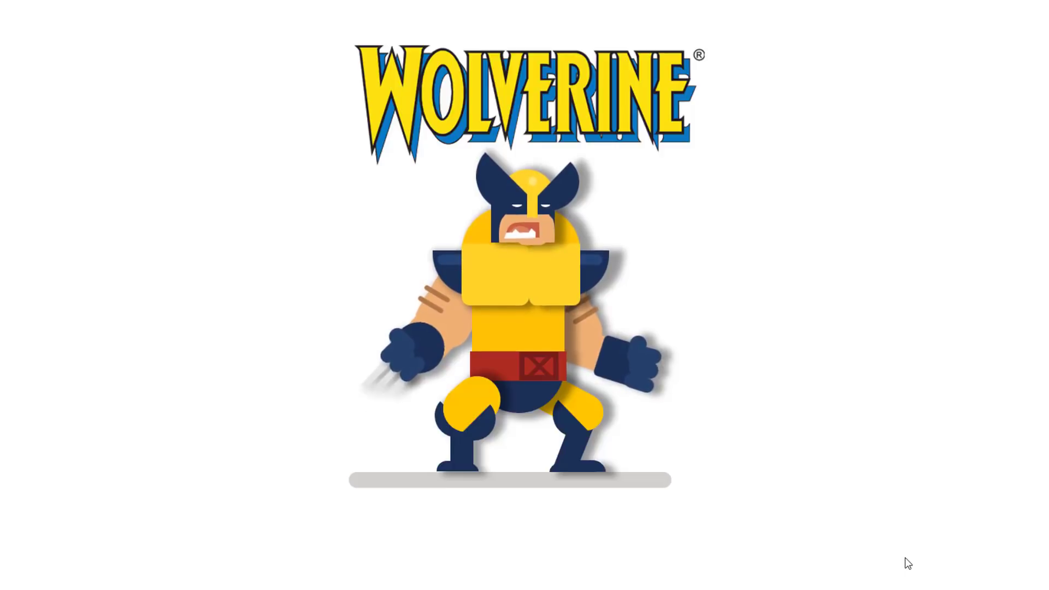
{"action": "key", "text": "Escape"}
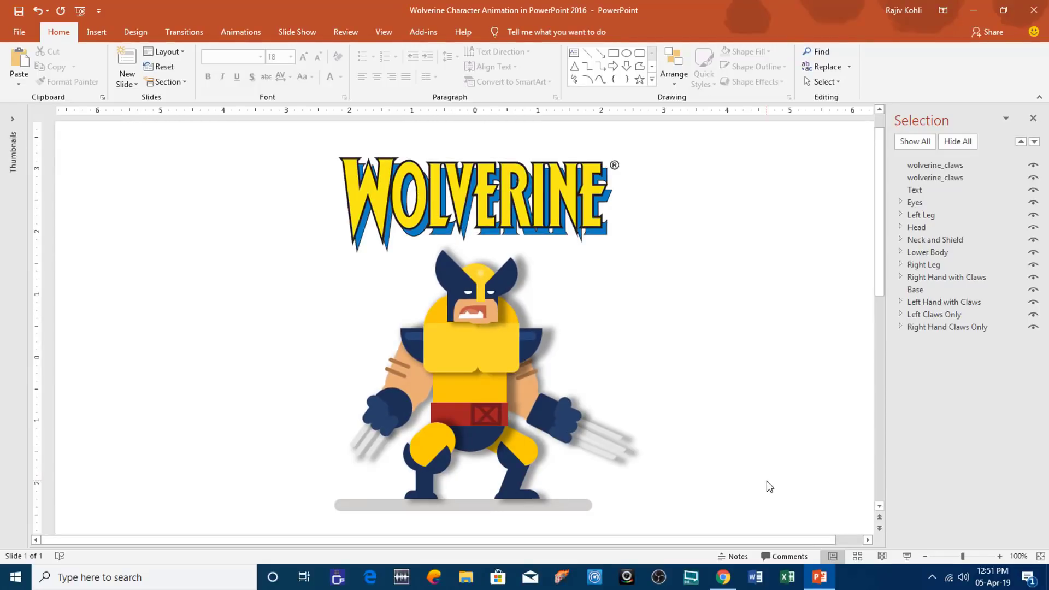
- Switch to Chrome, examine the CodePen Wolverine hover animation and the Dribbble Wolverine illustration, and return to PowerPoint
{"action": "left_click", "coordinate": [724, 581]}
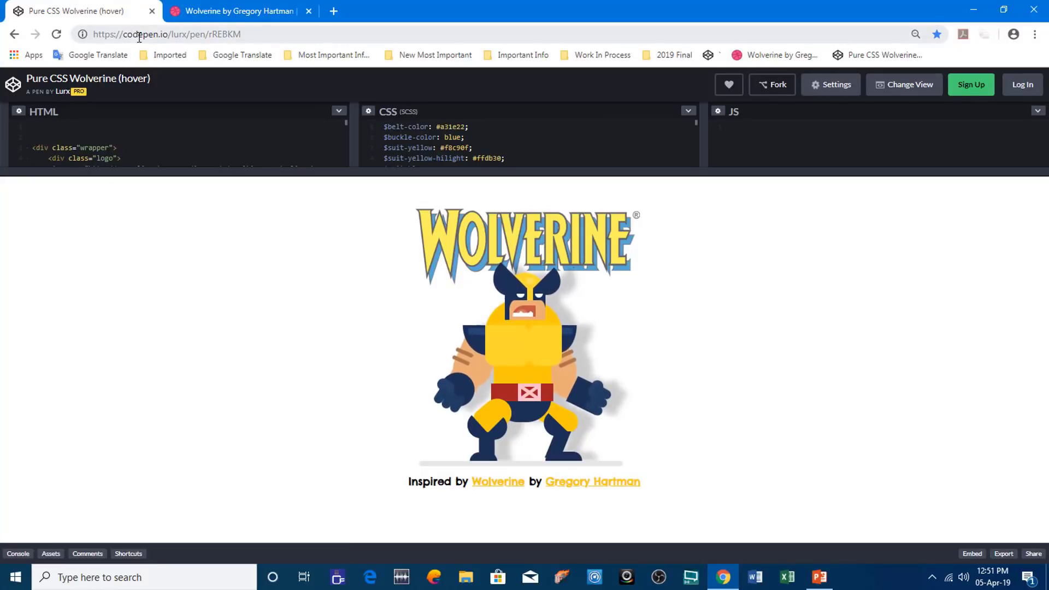
{"action": "mouse_move", "coordinate": [448, 353]}
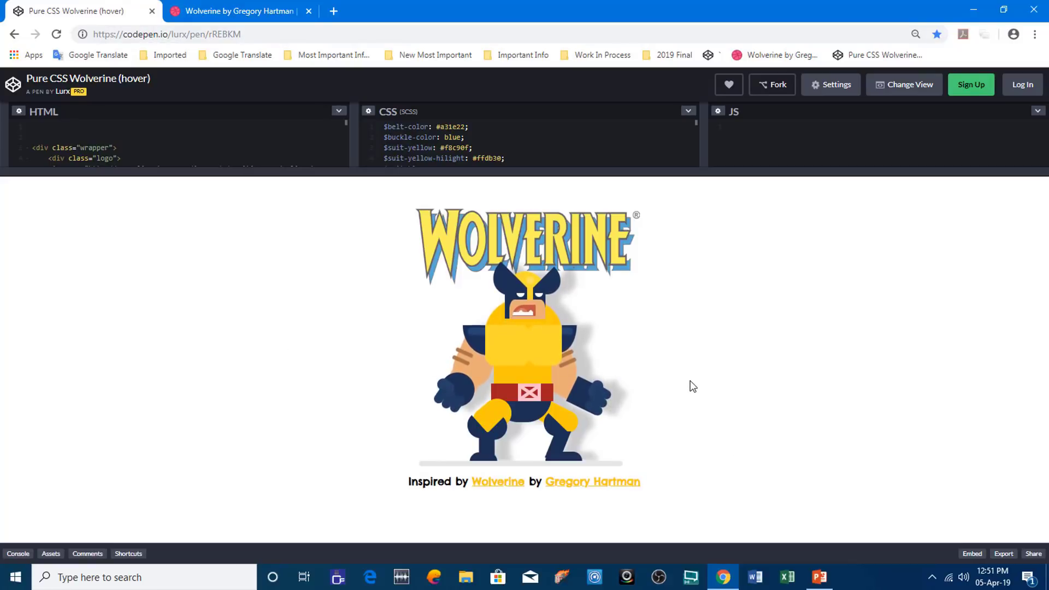
{"action": "mouse_move", "coordinate": [538, 350]}
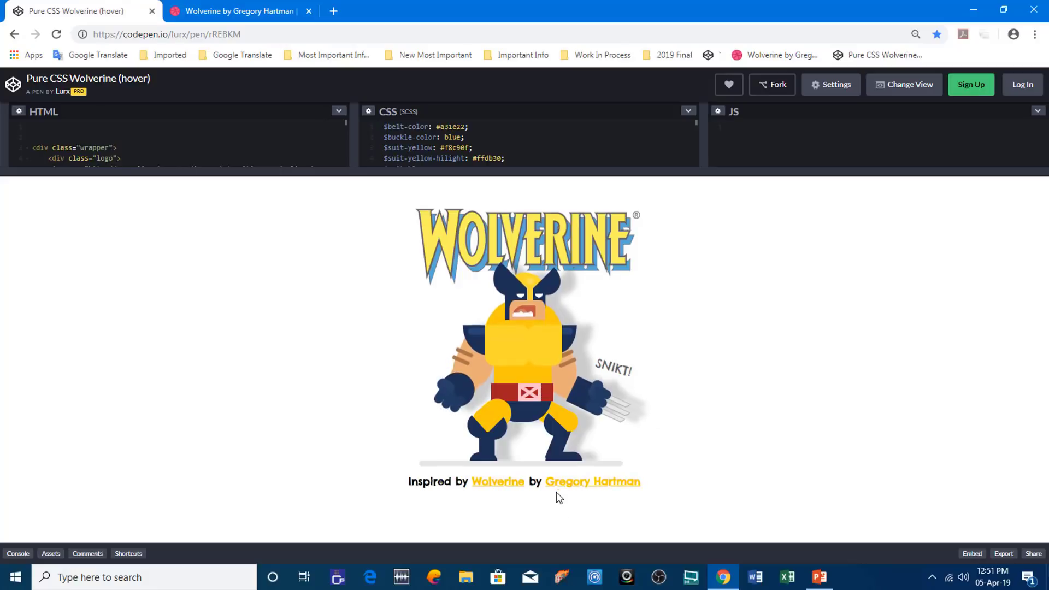
{"action": "left_click", "coordinate": [240, 12]}
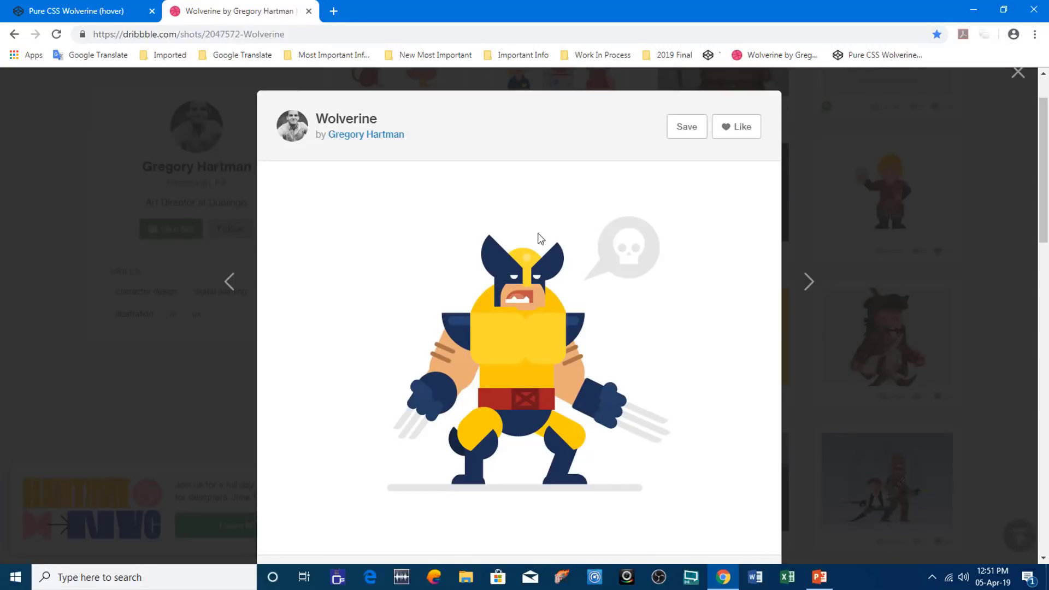
{"action": "left_click", "coordinate": [819, 577]}
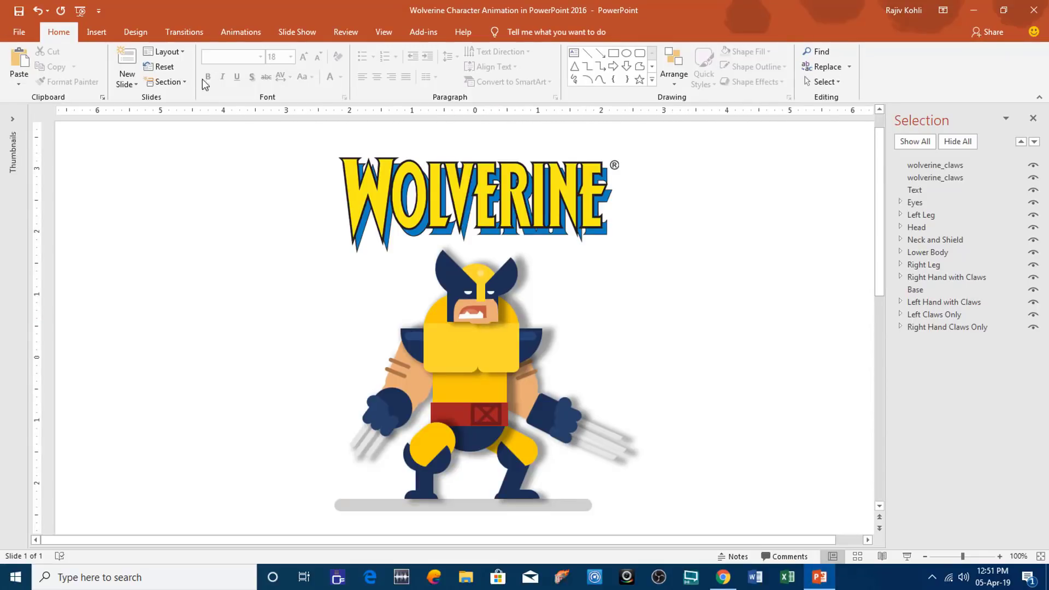
- Examine the shapes available for drawing the character, including Freeform: Shape, without inserting any
{"action": "left_click", "coordinate": [99, 33]}
{"action": "left_click", "coordinate": [240, 64]}
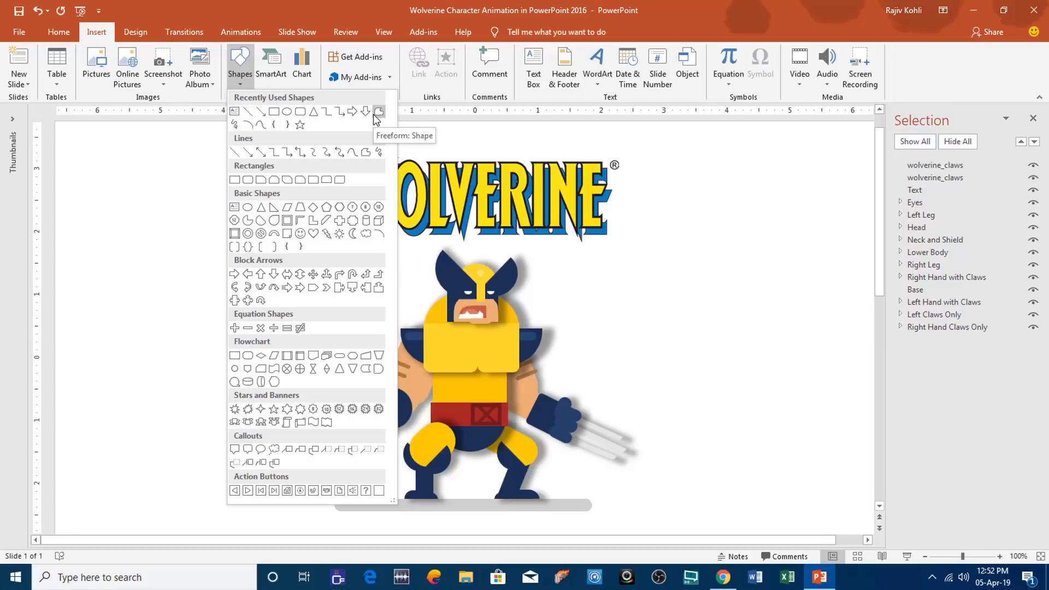
{"action": "left_click", "coordinate": [681, 249]}
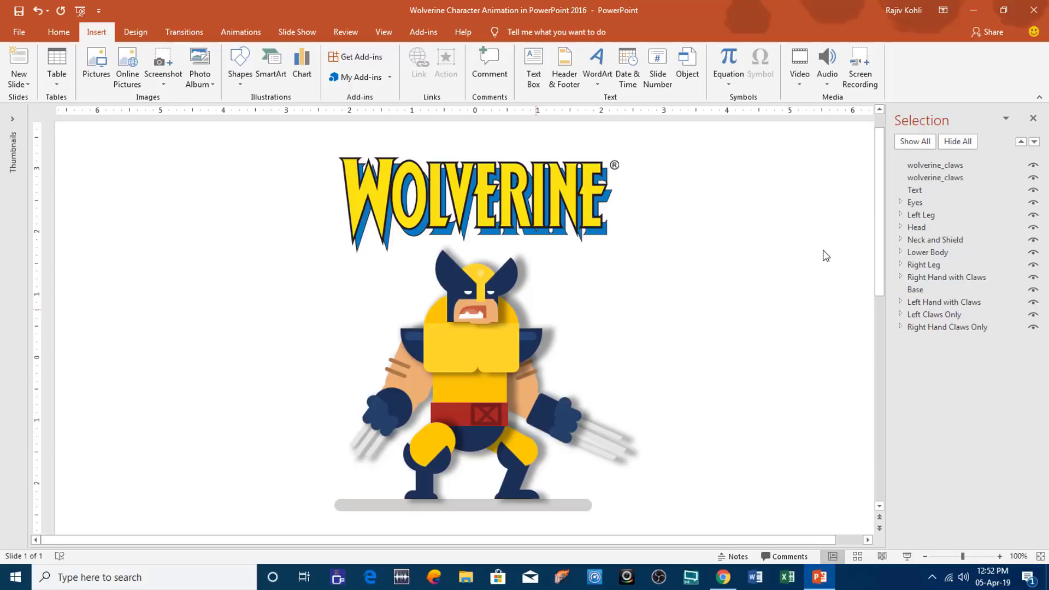
- Widen the Selection pane, close it, and display it again beside the slide
{"action": "left_click_drag", "start_coordinate": [886, 208], "coordinate": [761, 246]}
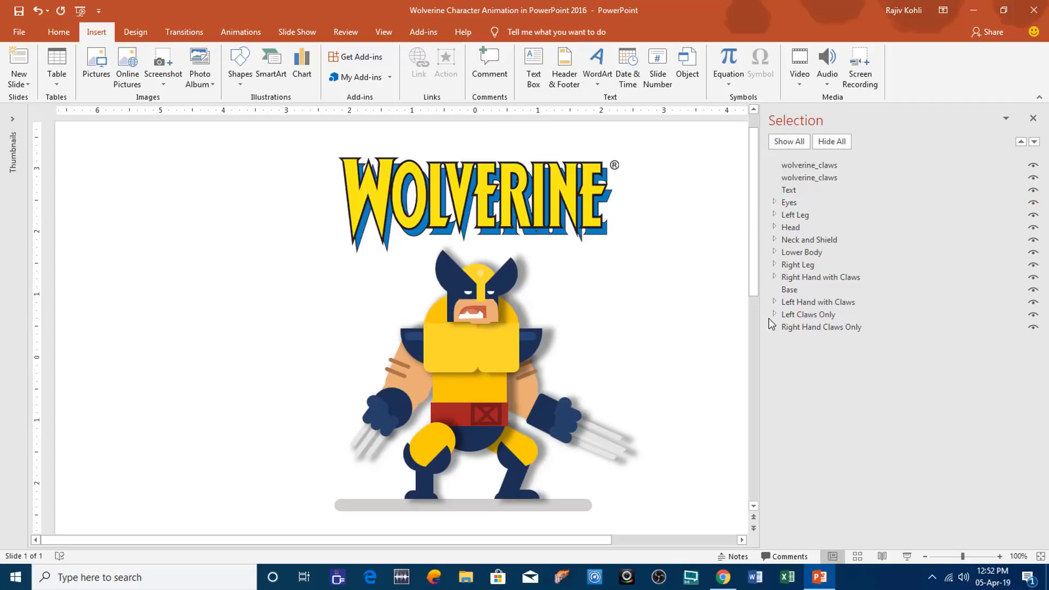
{"action": "left_click", "coordinate": [1033, 118]}
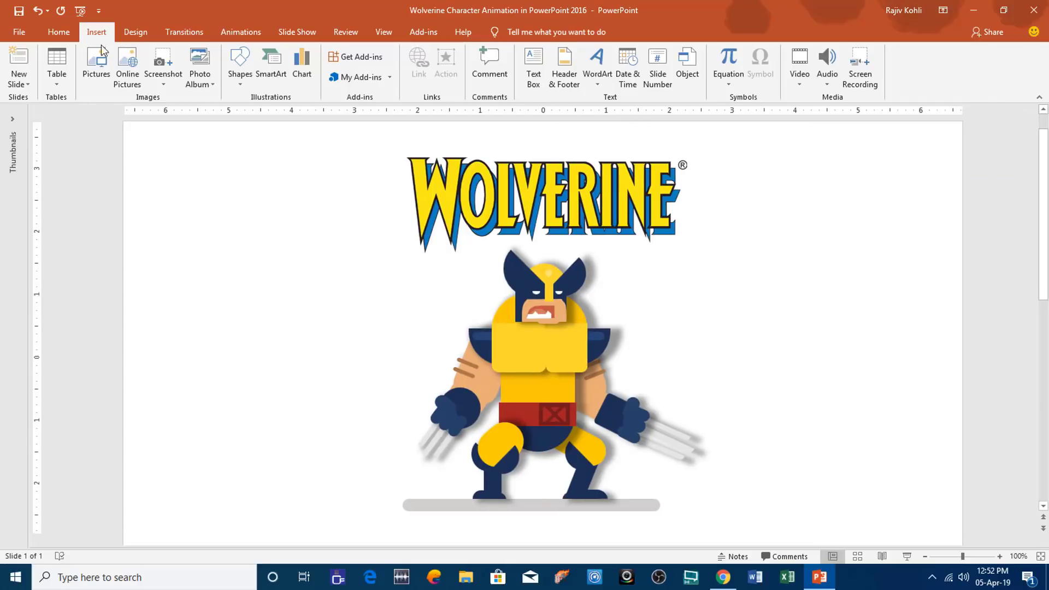
{"action": "left_click", "coordinate": [54, 34]}
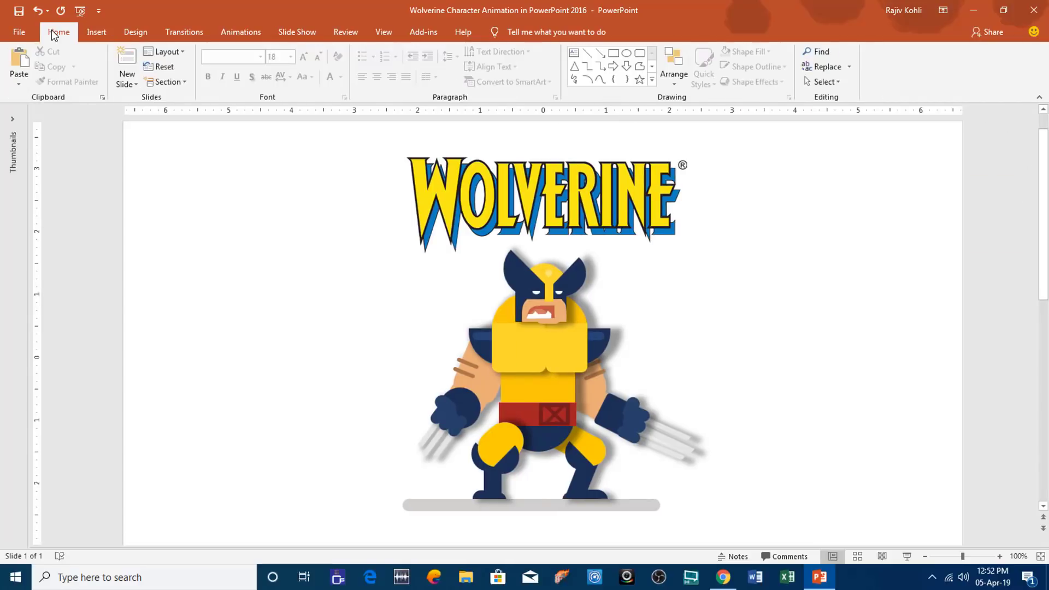
{"action": "left_click", "coordinate": [823, 82]}
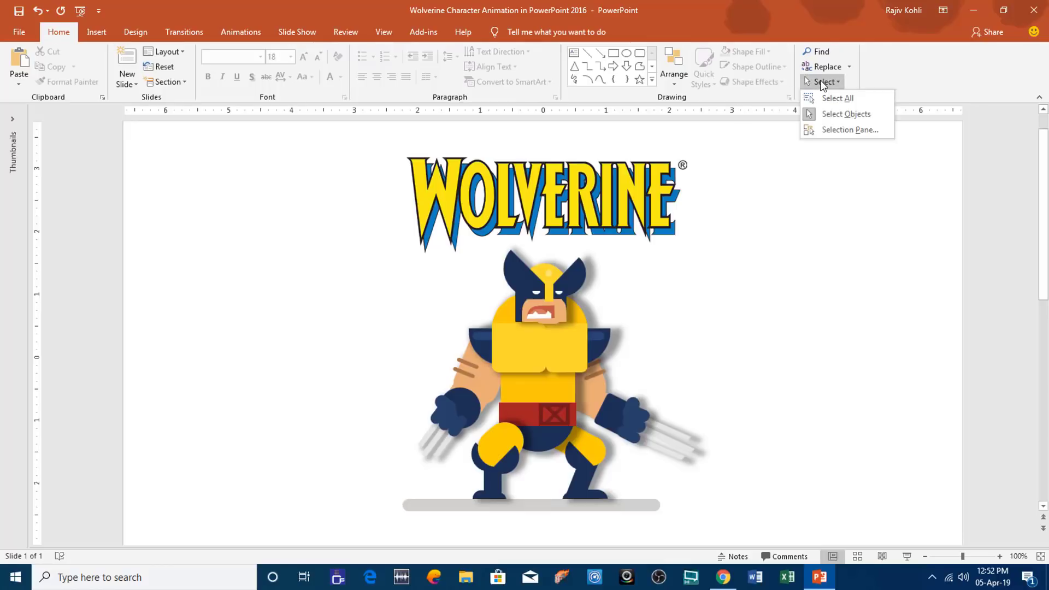
{"action": "left_click", "coordinate": [824, 131]}
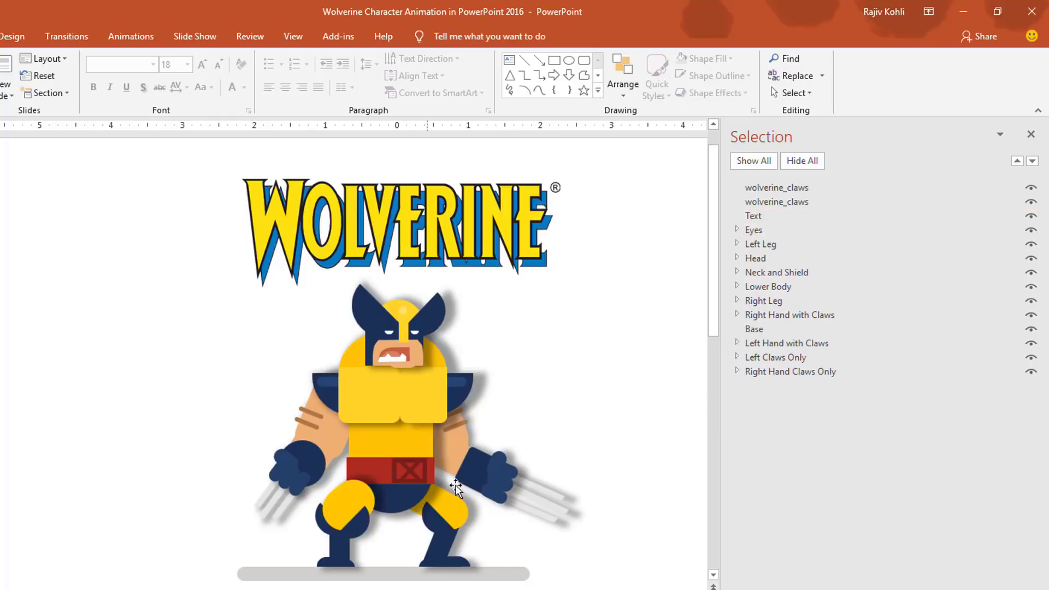
- Try moving the left leg and right leg groups away from the body, and undo both moves
{"action": "left_click_drag", "start_coordinate": [334, 516], "coordinate": [139, 489]}
{"action": "left_click_drag", "start_coordinate": [448, 511], "coordinate": [536, 427]}
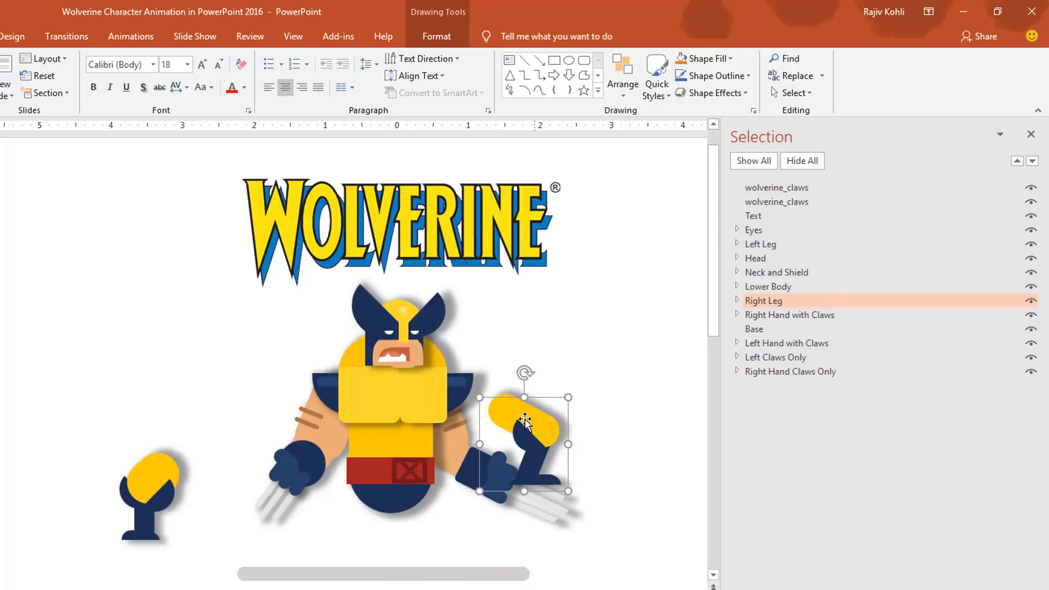
{"action": "key", "text": "ctrl+z"}
{"action": "key", "text": "ctrl+z"}
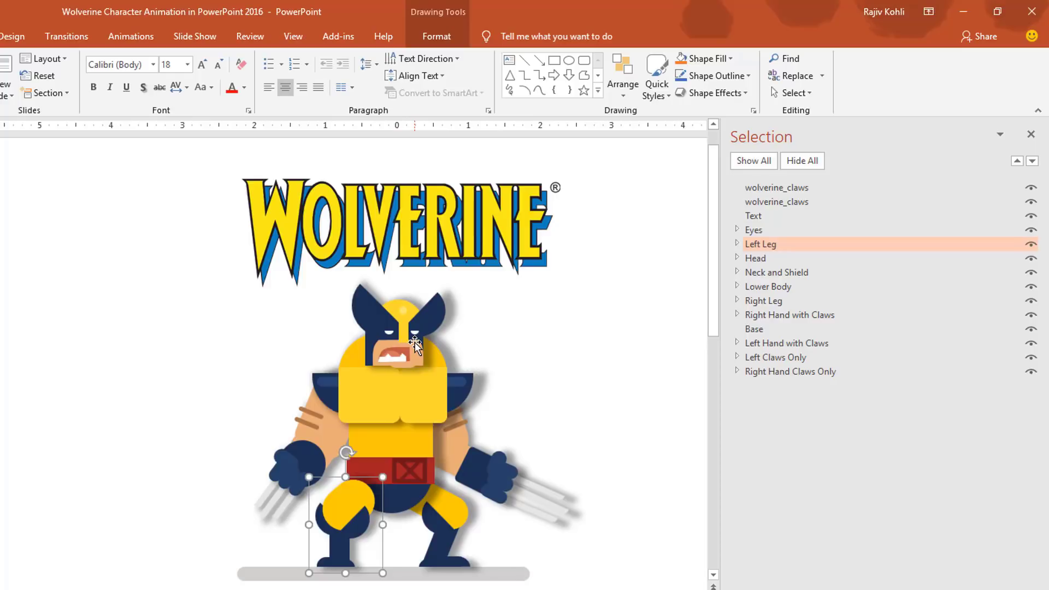
- Switch to Chrome and examine the claw movement in the CodePen Wolverine hover animation
{"action": "key", "text": "alt+Tab"}
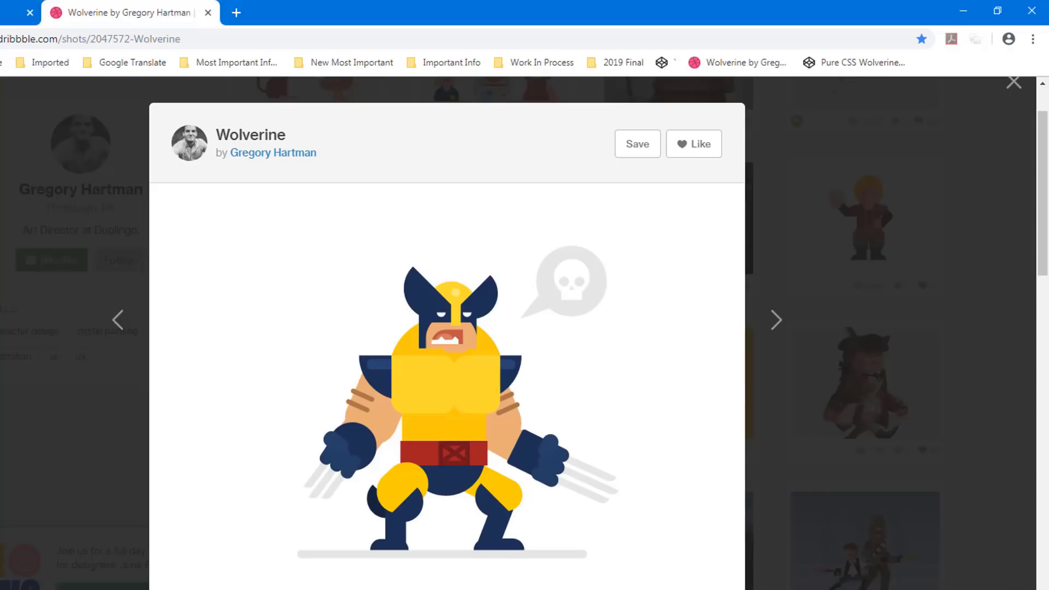
{"action": "left_click", "coordinate": [10, 7]}
{"action": "mouse_move", "coordinate": [517, 321]}
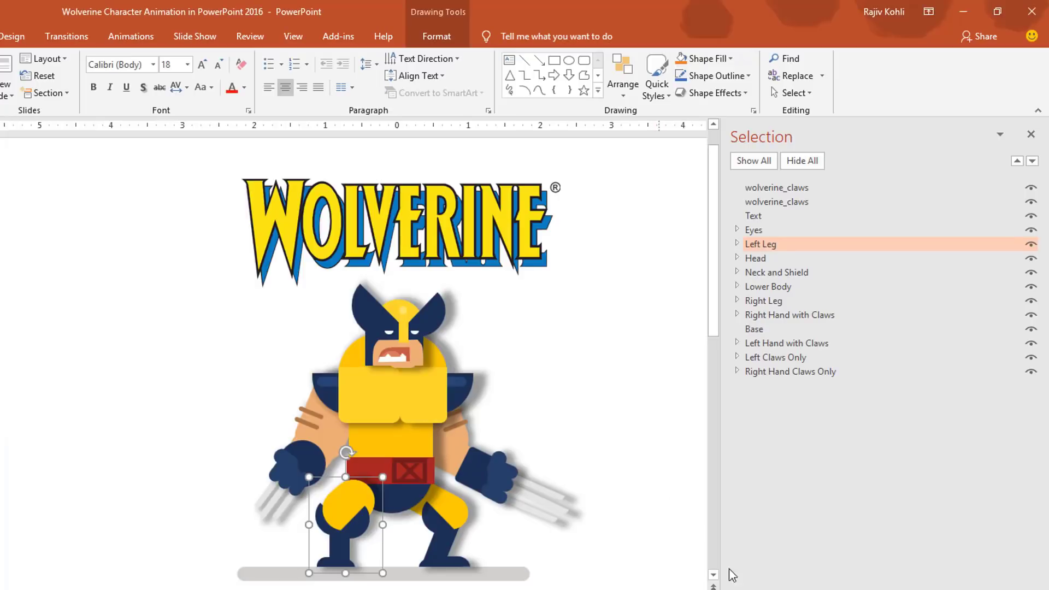
- Play the slide show from the beginning to examine the body, arm, claw and eye movements, and exit it
{"action": "key", "text": "F5"}
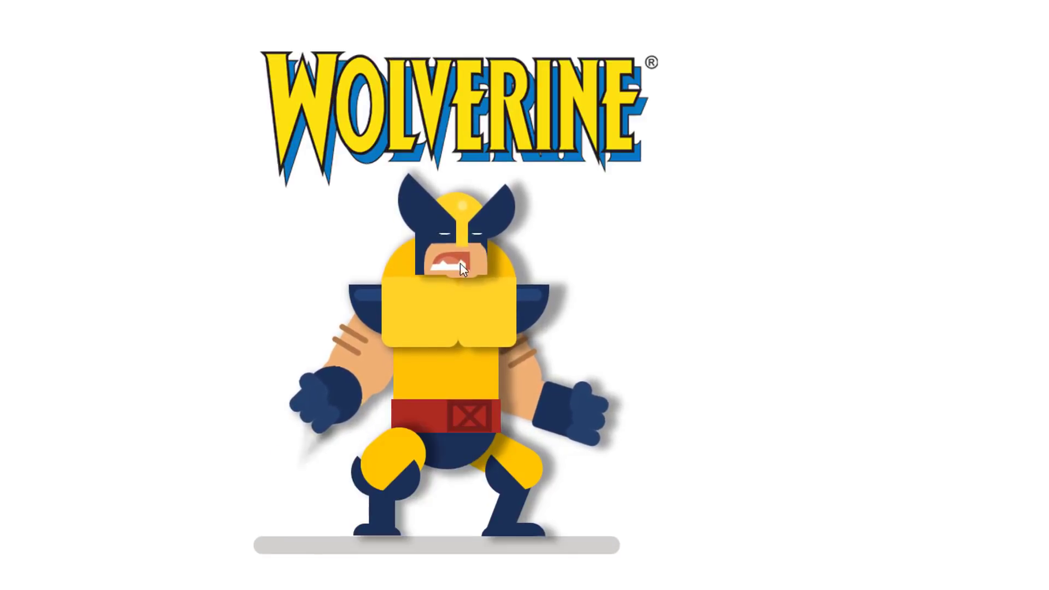
{"action": "left_click", "coordinate": [442, 365]}
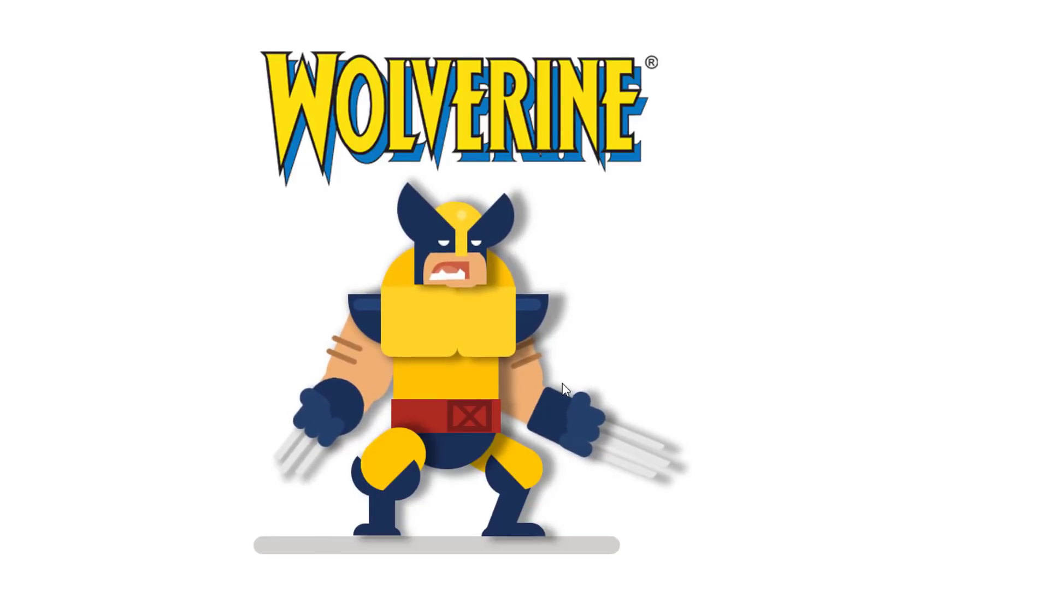
{"action": "left_click", "coordinate": [529, 368]}
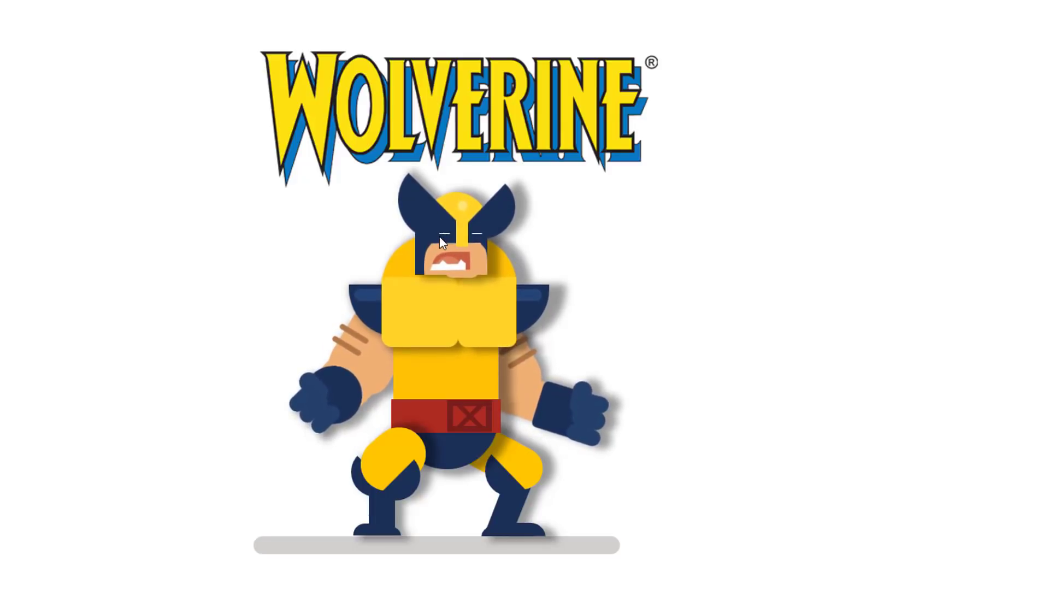
{"action": "left_click", "coordinate": [454, 237]}
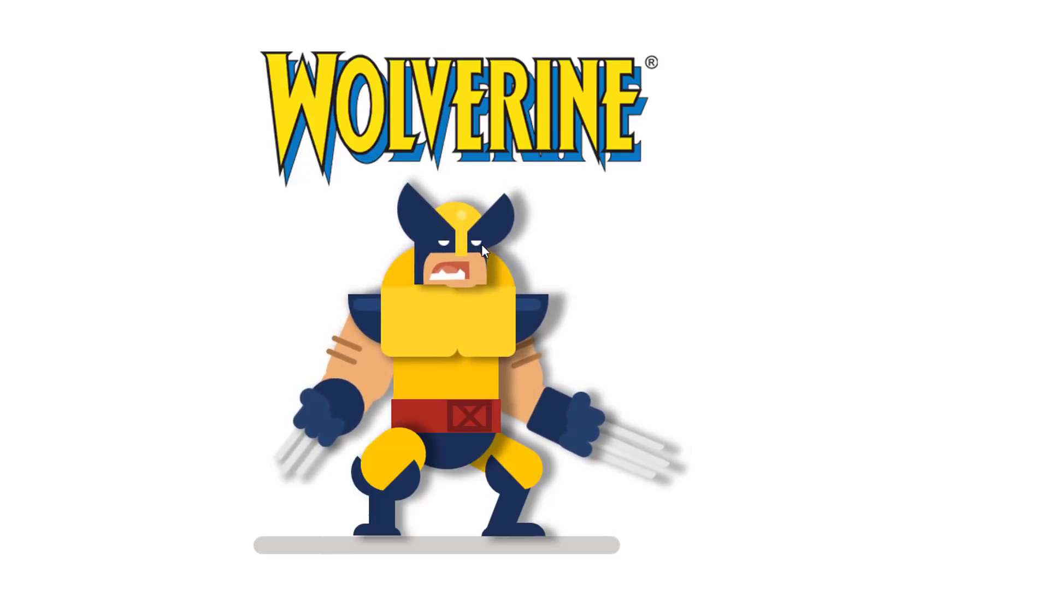
{"action": "left_click", "coordinate": [443, 234]}
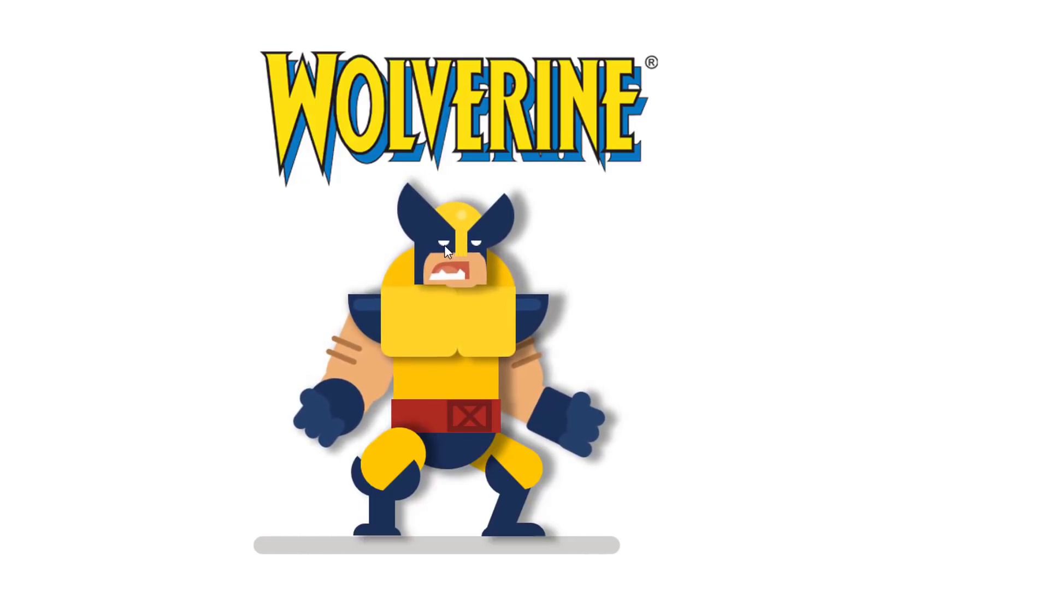
{"action": "key", "text": "Escape"}
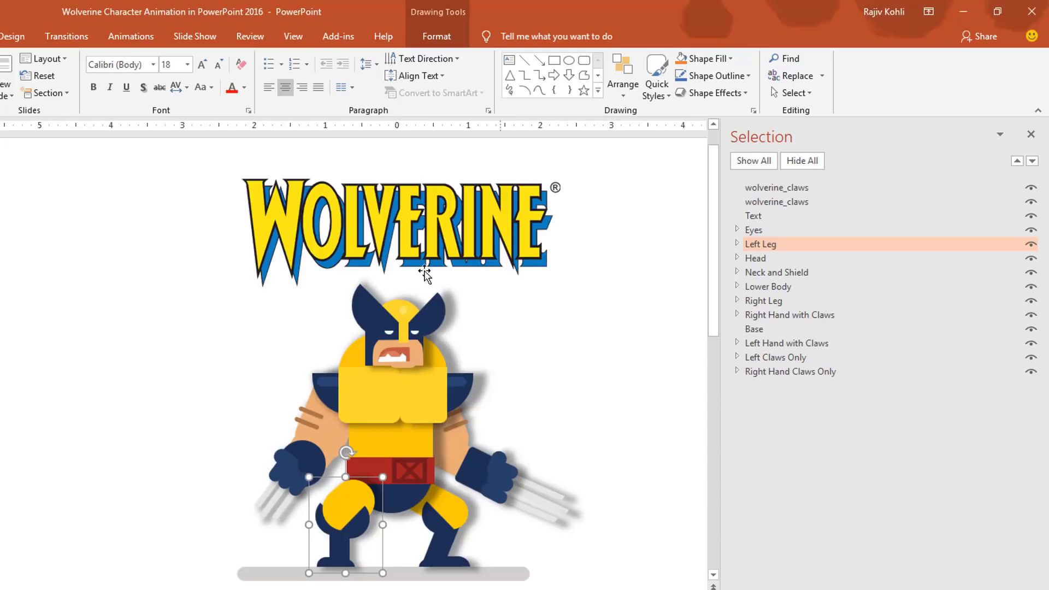
- Close the Selection pane and display the Animation Pane for the slide
{"action": "left_click", "coordinate": [1031, 134]}
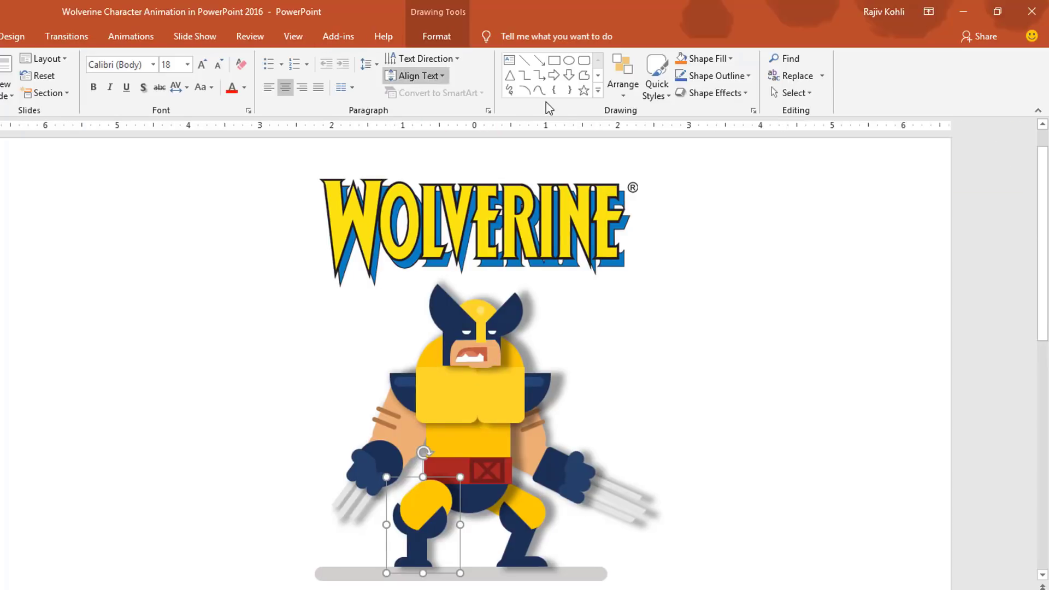
{"action": "left_click", "coordinate": [131, 37]}
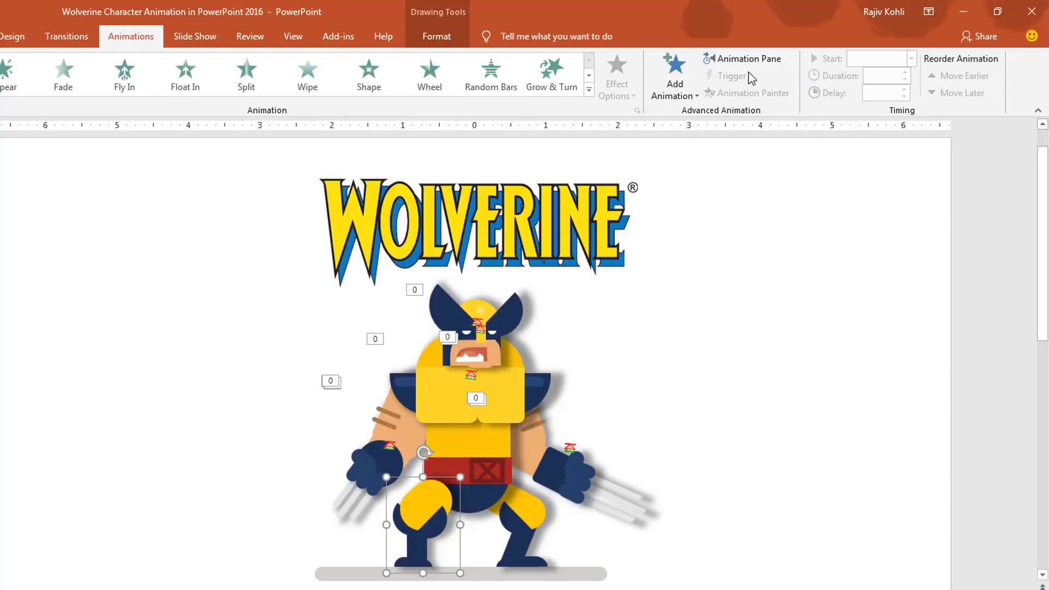
{"action": "left_click", "coordinate": [720, 61]}
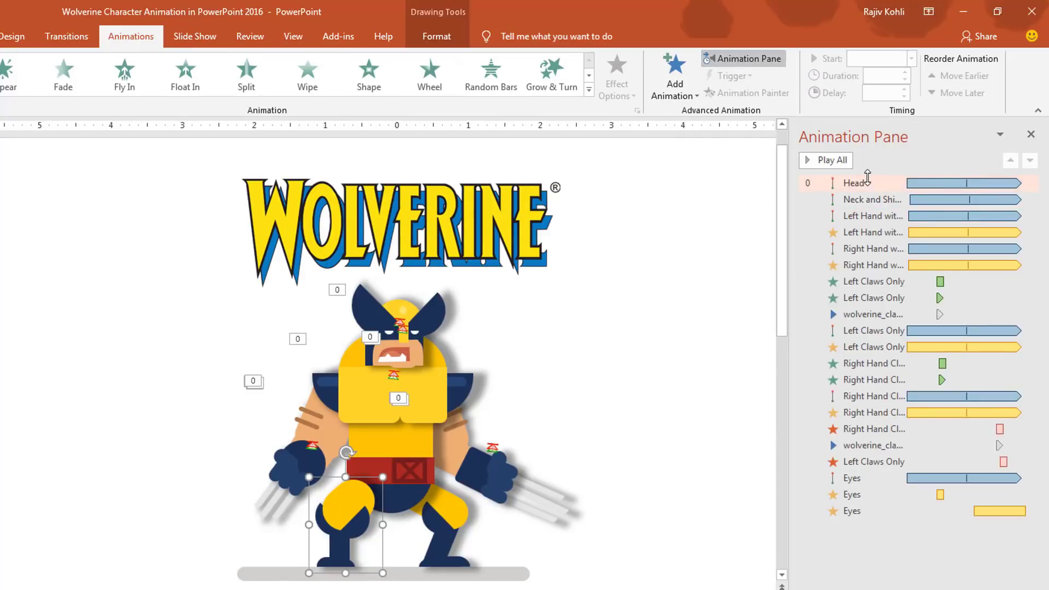
- Delete all existing animation effects on the slide, from the Head effect through the last Eyes effect
{"action": "left_click", "coordinate": [866, 183]}
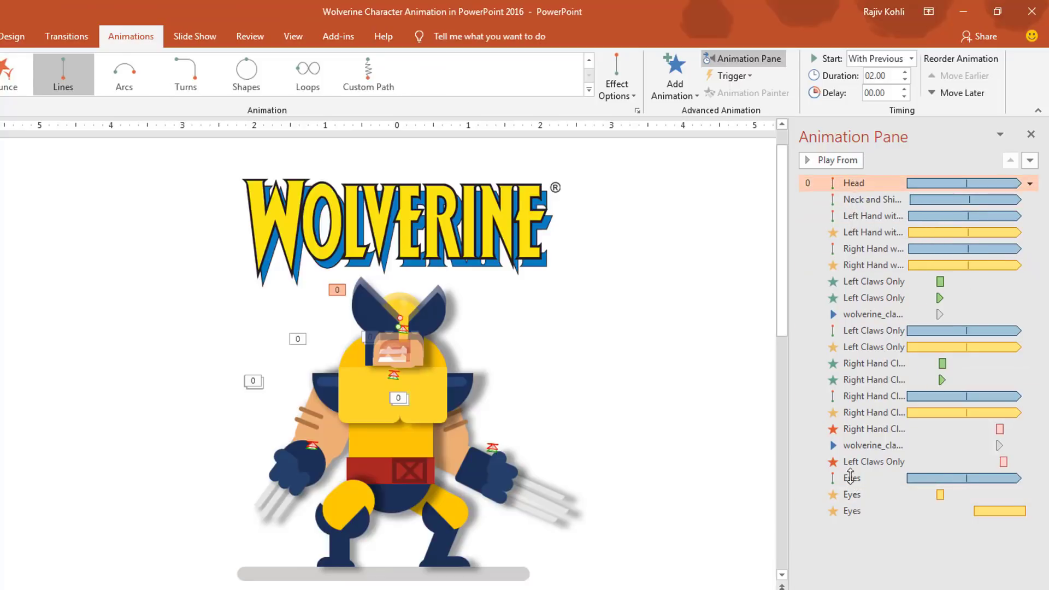
{"action": "left_click", "coordinate": [844, 511], "text": "shift"}
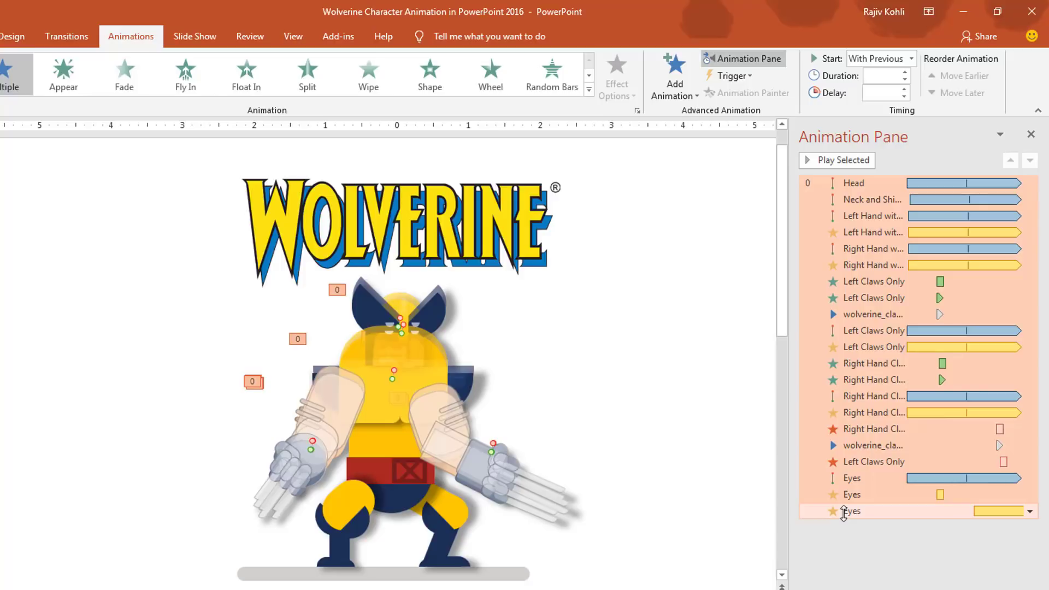
{"action": "key", "text": "Delete"}
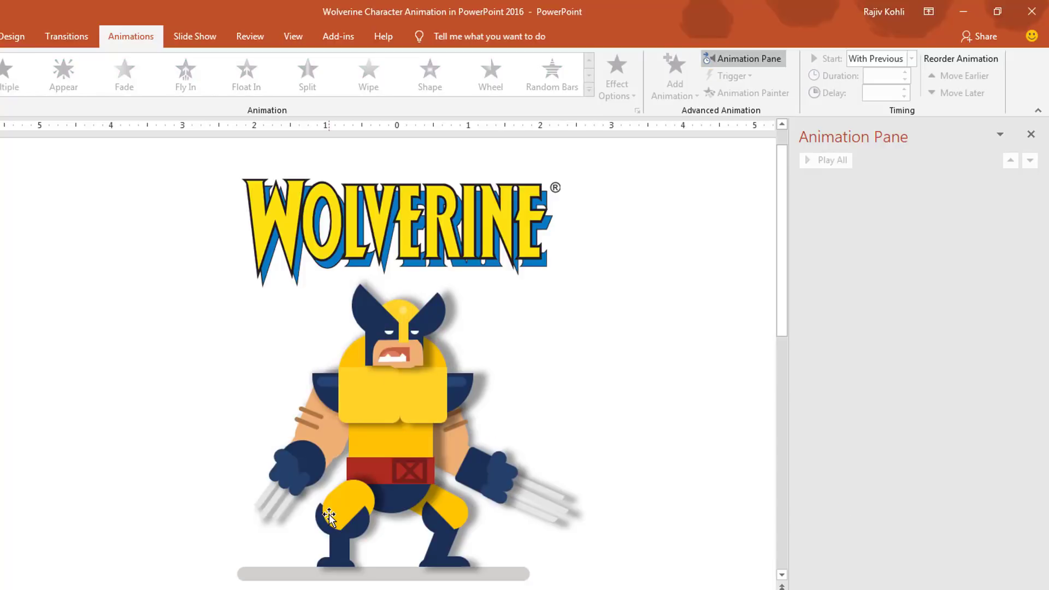
- Add an Up motion path animation to the Wolverine's head group
{"action": "left_click", "coordinate": [400, 310]}
{"action": "left_click", "coordinate": [672, 84]}
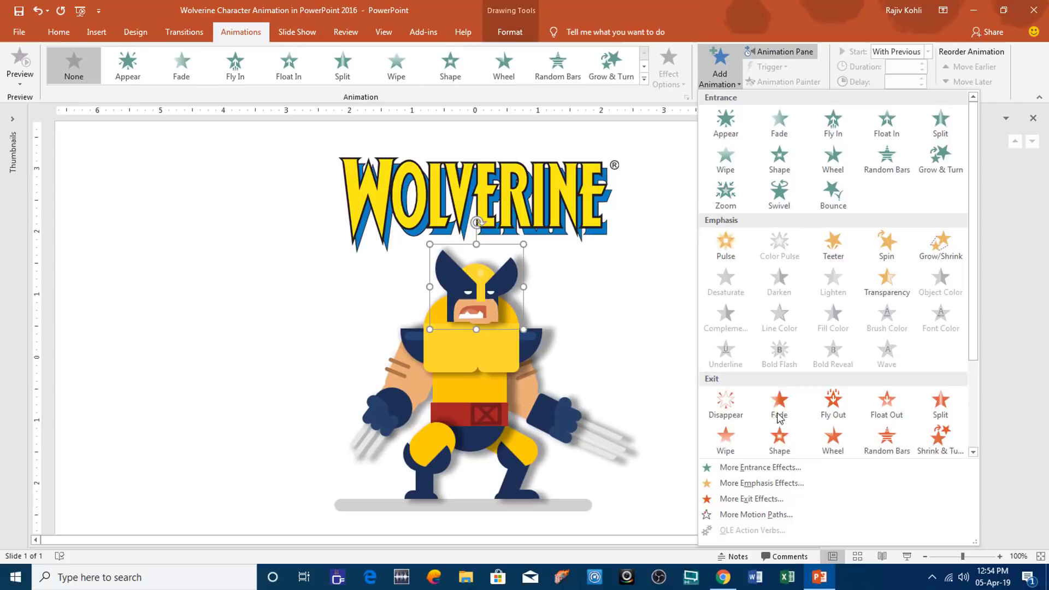
{"action": "left_click", "coordinate": [765, 514]}
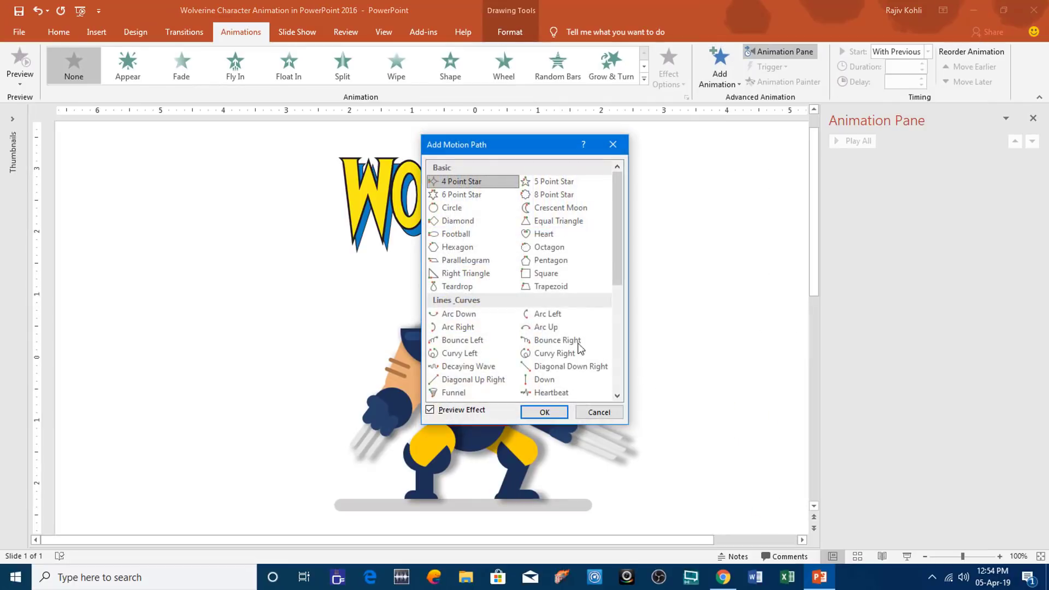
{"action": "scroll", "coordinate": [562, 300], "scroll_direction": "down", "scroll_amount": 2}
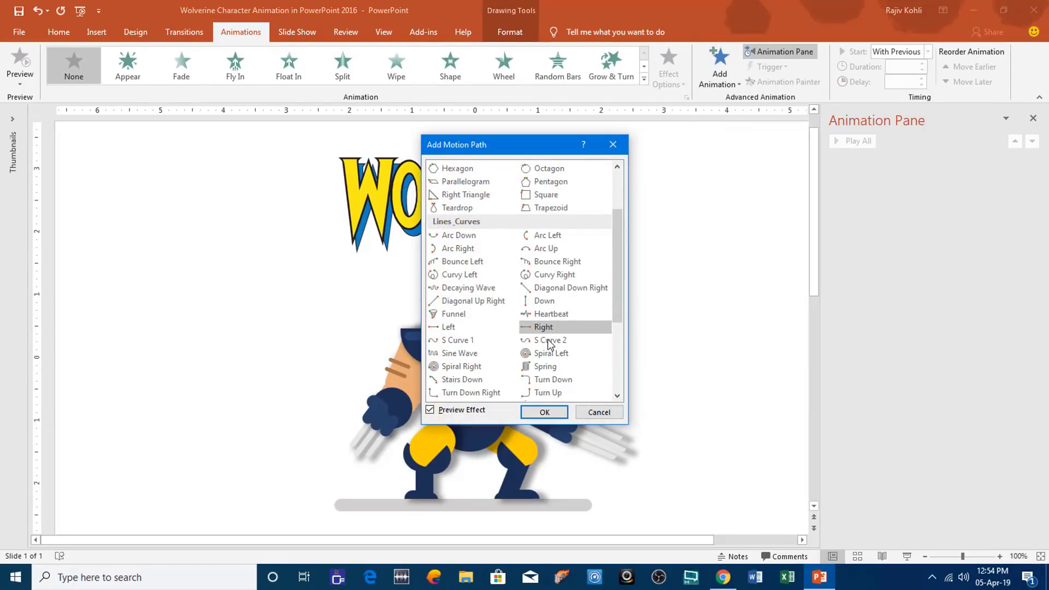
{"action": "scroll", "coordinate": [553, 334], "scroll_direction": "down", "scroll_amount": 1}
{"action": "left_click", "coordinate": [546, 366]}
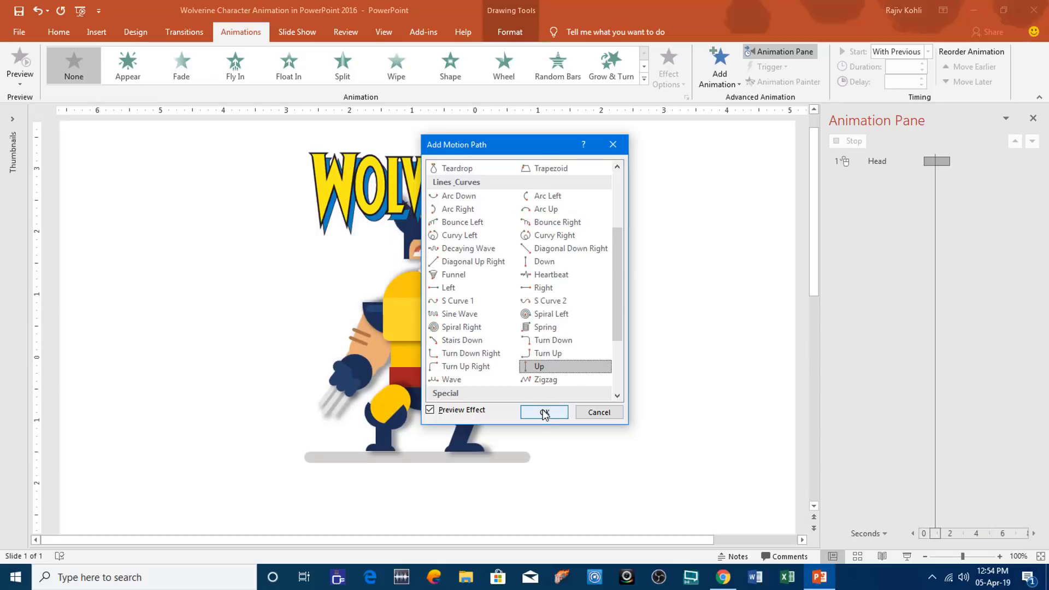
{"action": "left_click", "coordinate": [544, 412]}
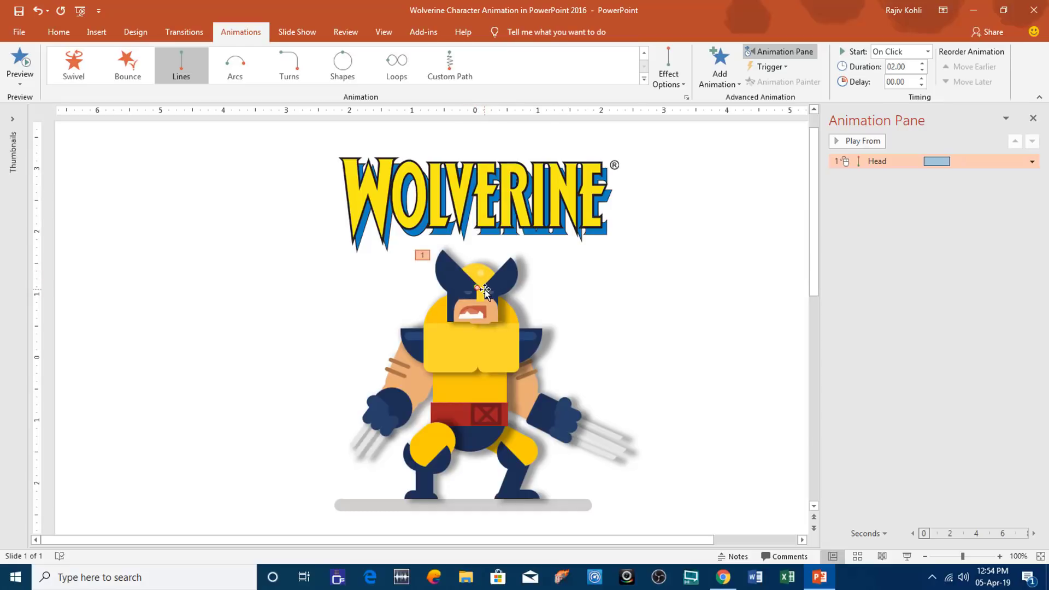
- Shorten the head's Up motion path to a slight upward movement and set it to start With Previous
{"action": "left_click", "coordinate": [477, 268]}
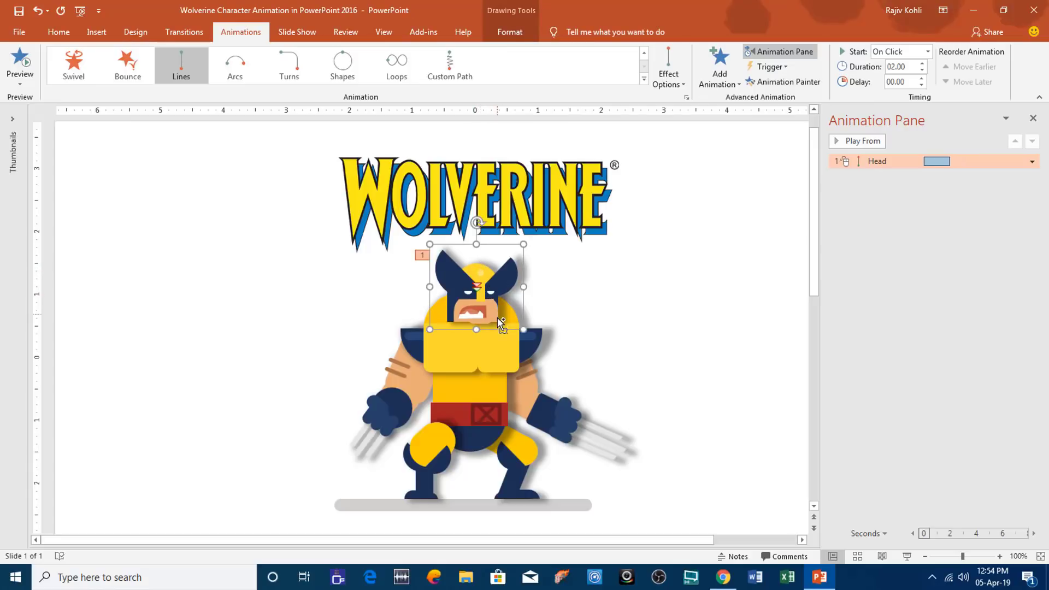
{"action": "scroll", "coordinate": [498, 317], "scroll_direction": "up", "scroll_amount": 10}
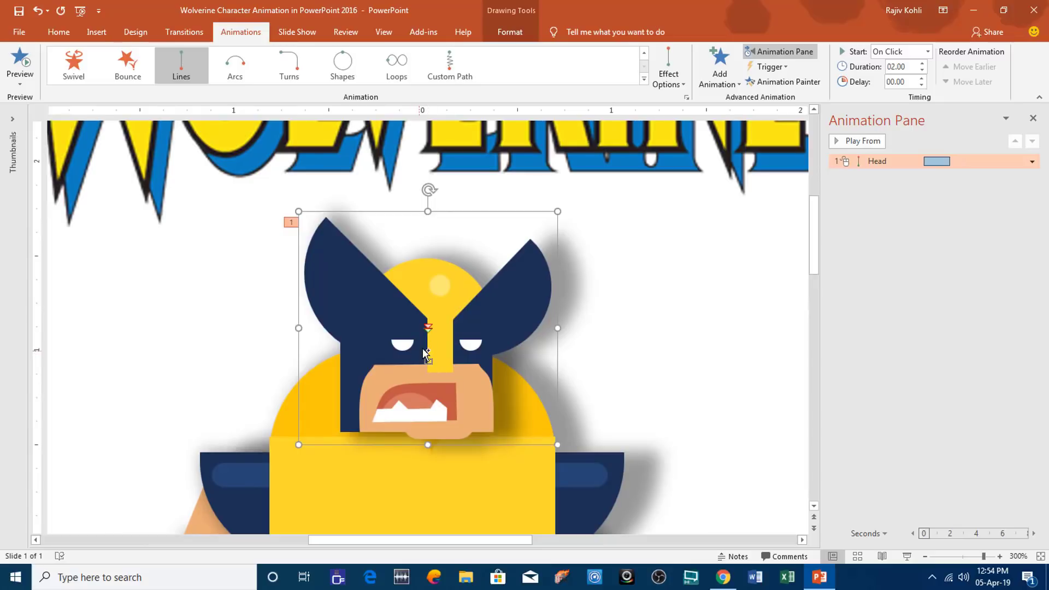
{"action": "left_click_drag", "start_coordinate": [427, 331], "coordinate": [428, 311]}
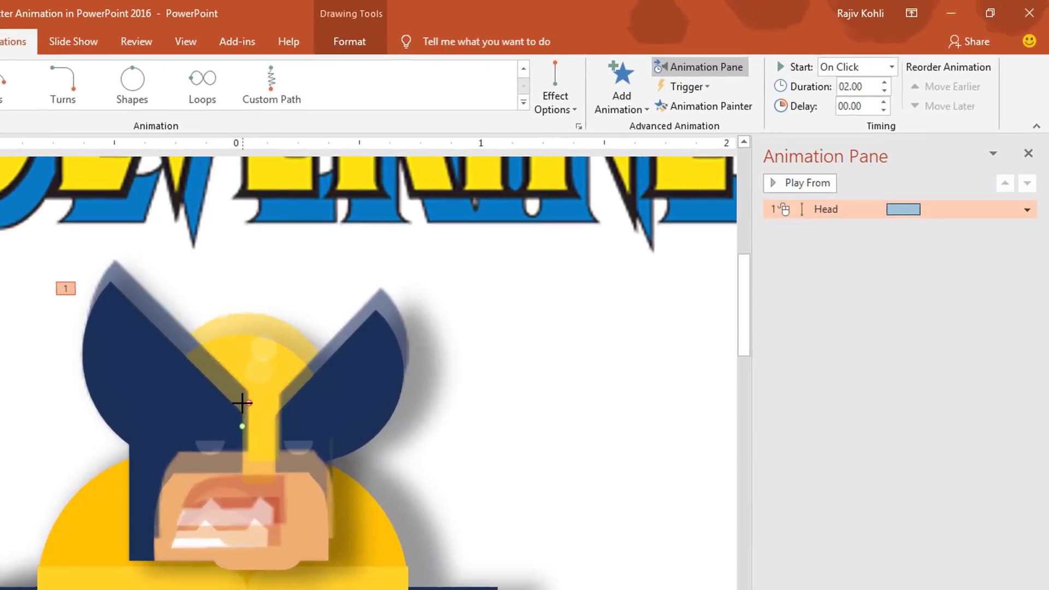
{"action": "left_click", "coordinate": [844, 68]}
{"action": "left_click", "coordinate": [838, 103]}
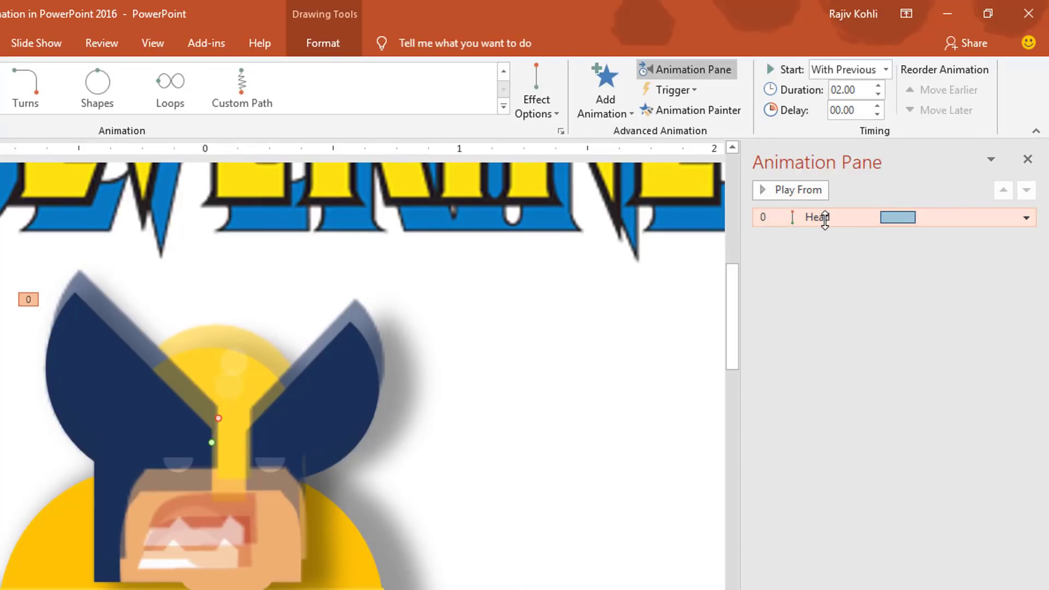
- Make the head's motion path auto-reverse and repeat Until End of Slide
{"action": "double_click", "coordinate": [826, 218]}
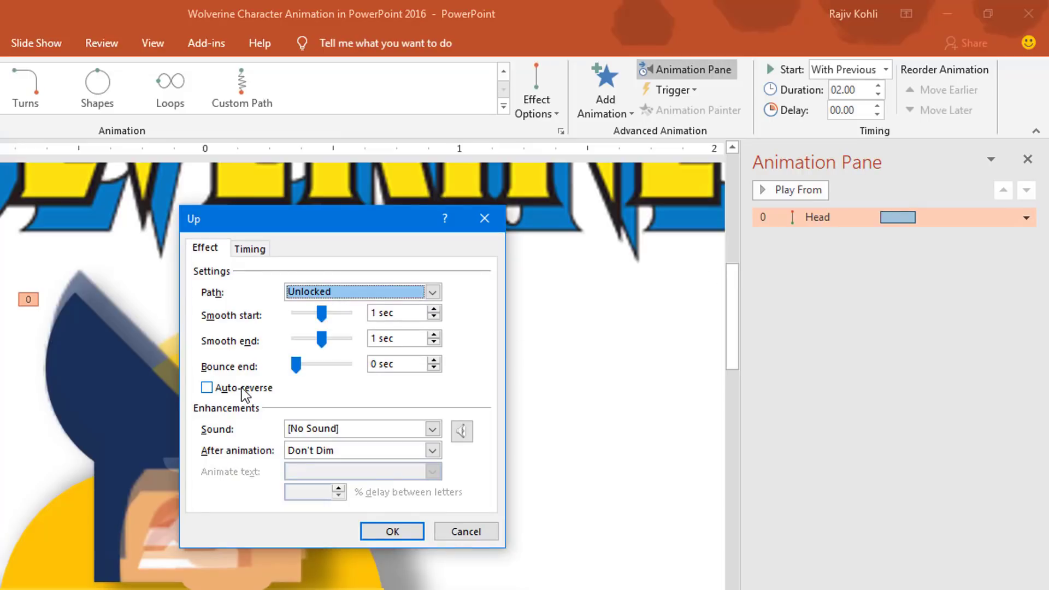
{"action": "left_click", "coordinate": [243, 390]}
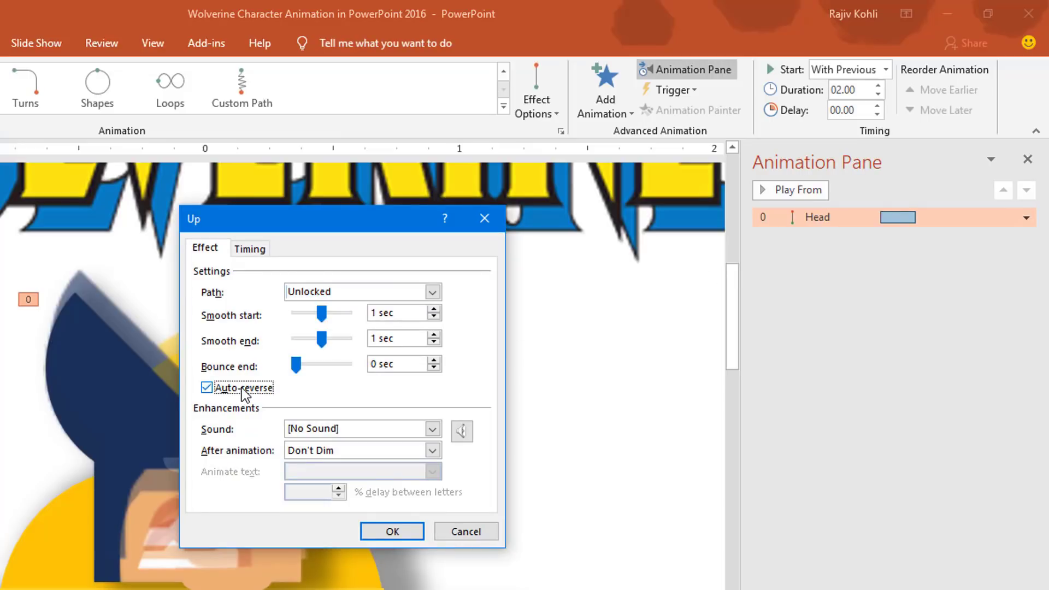
{"action": "left_click", "coordinate": [250, 249]}
{"action": "left_click", "coordinate": [388, 338]}
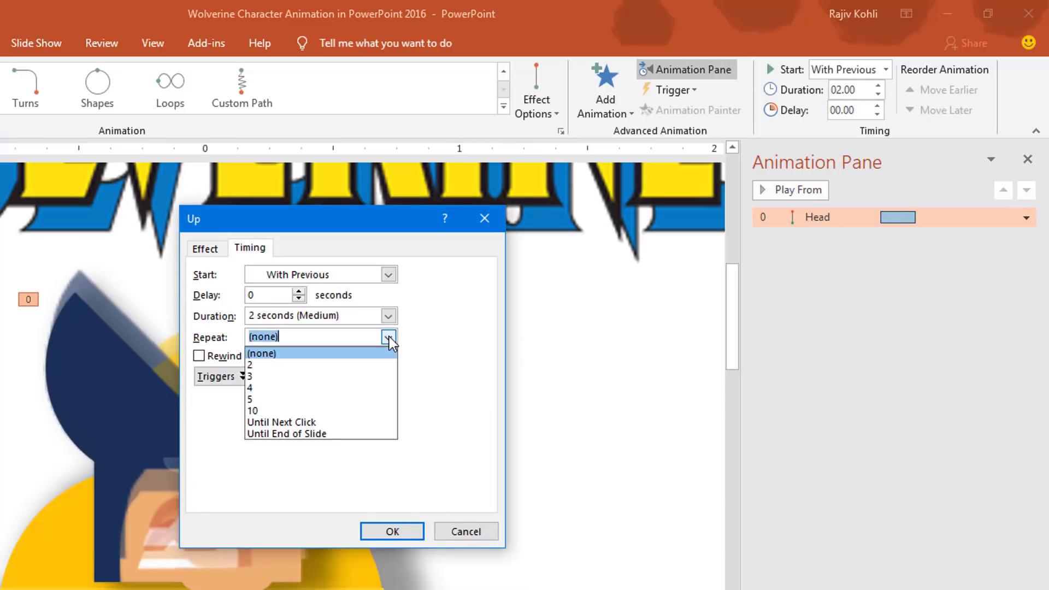
{"action": "left_click", "coordinate": [329, 434]}
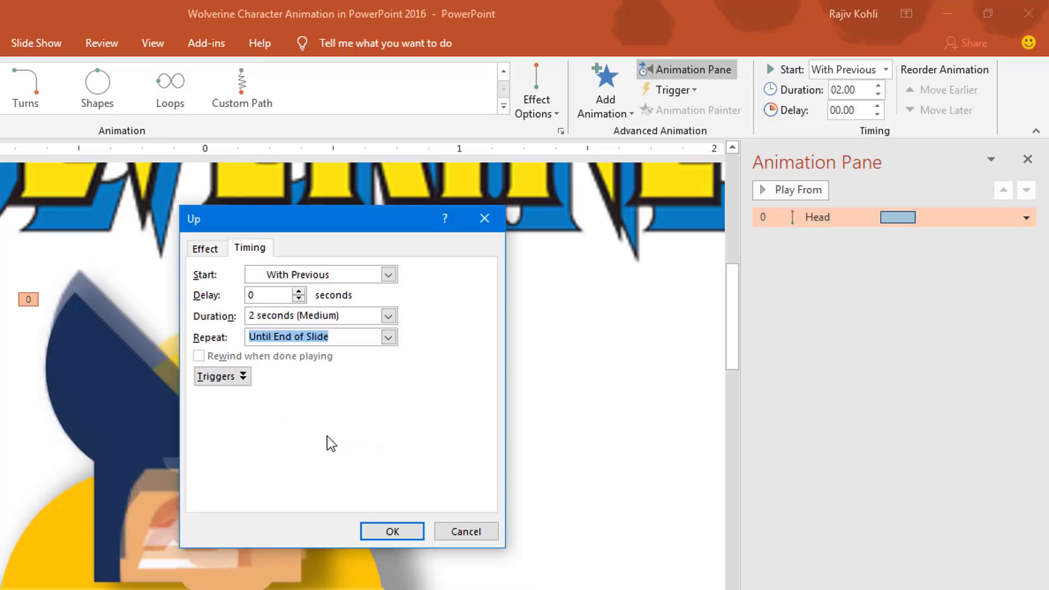
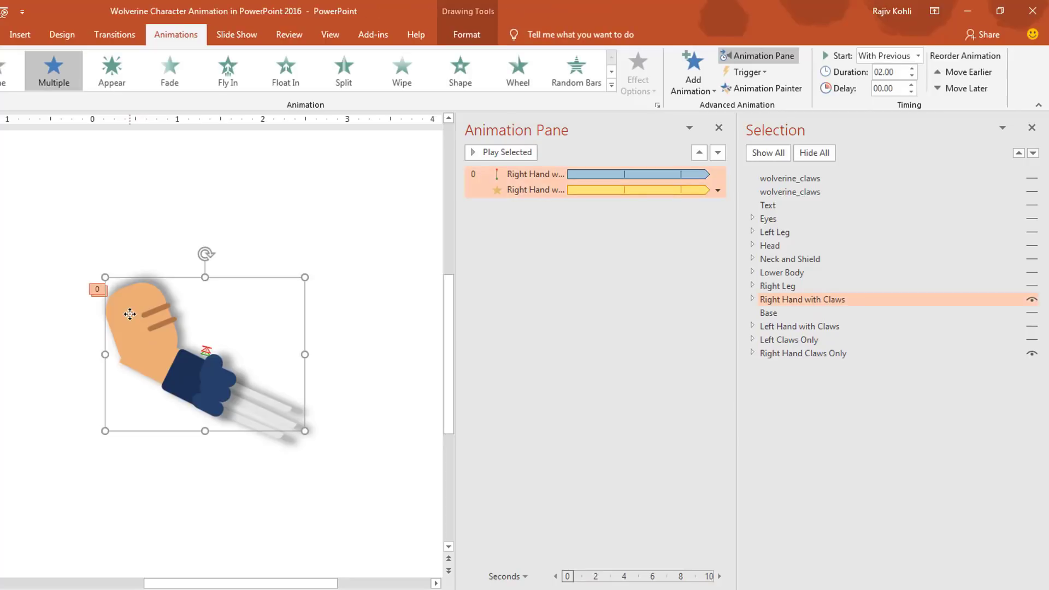
- Copy the animations of Right Hand with Claws onto Right Hand Claws Only with the Animation Painter, hiding the source hand
{"action": "left_click", "coordinate": [767, 93]}
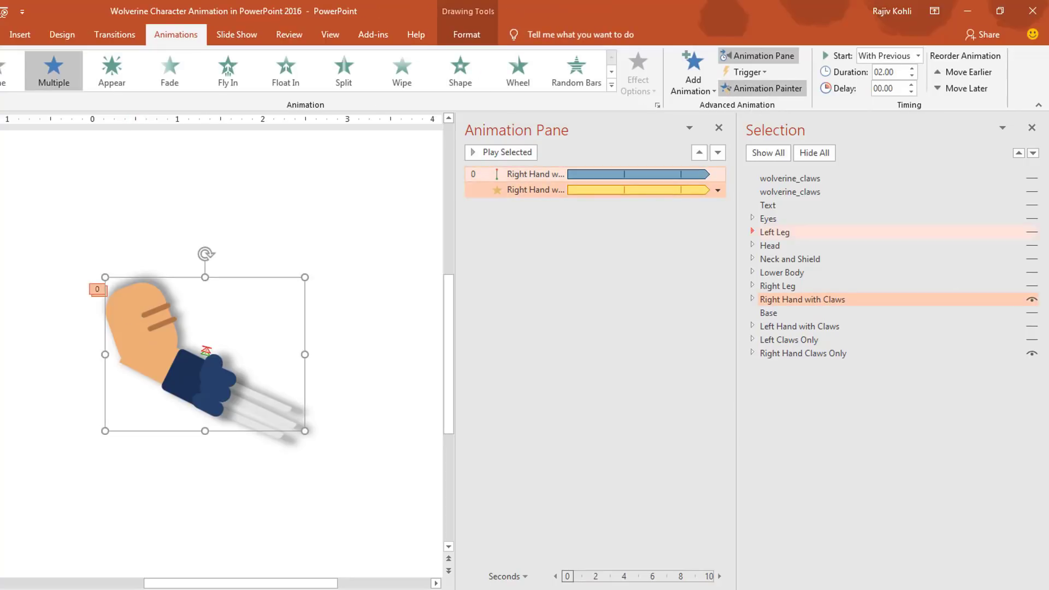
{"action": "left_click", "coordinate": [1032, 300]}
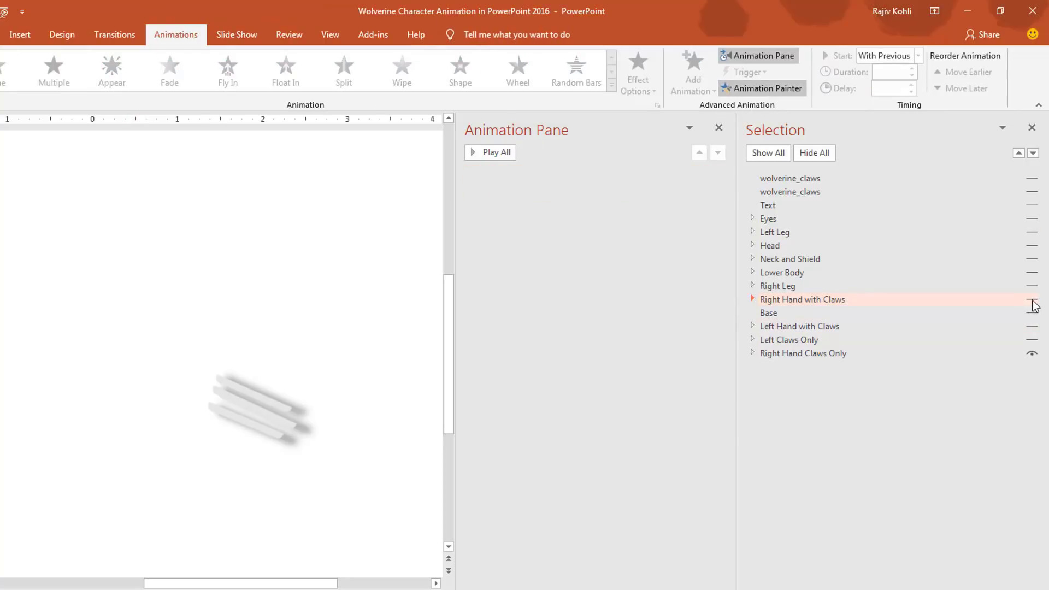
{"action": "left_click", "coordinate": [292, 425]}
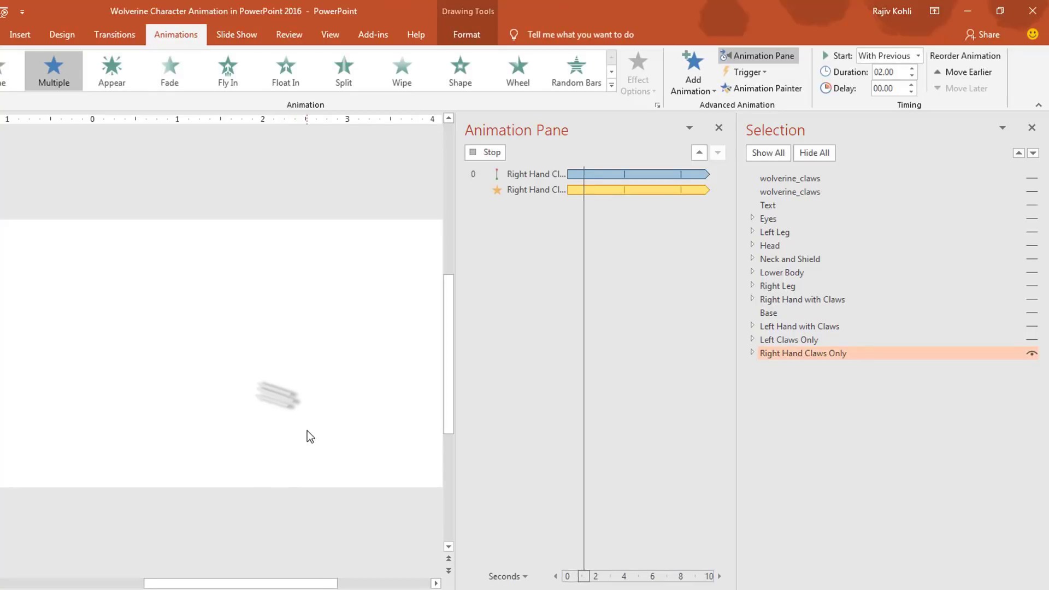
- Show all objects on the slide again, play the slide show to check the combined movements, and exit it
{"action": "left_click", "coordinate": [767, 152]}
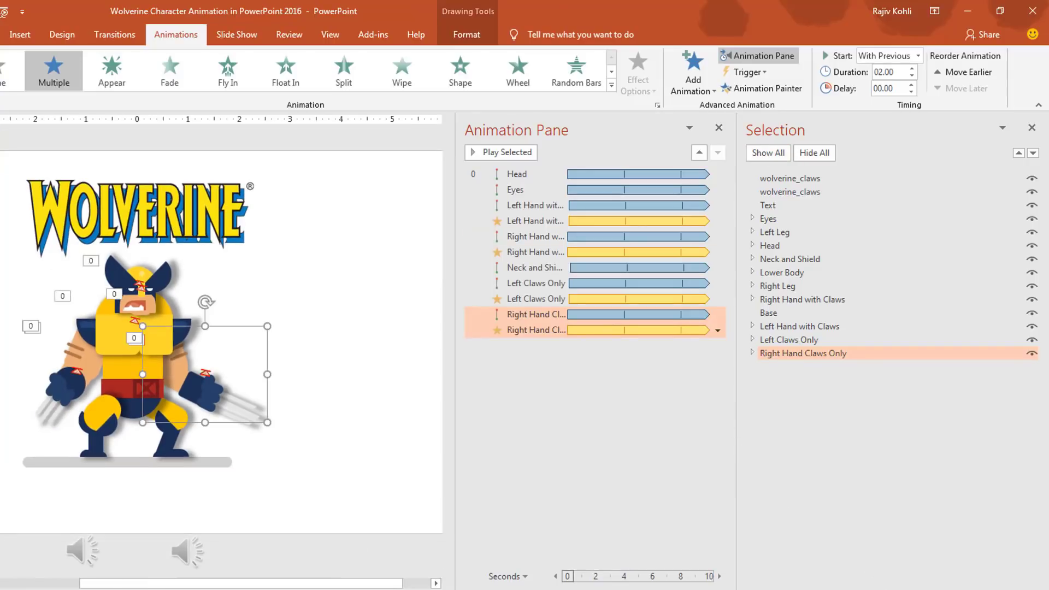
{"action": "key", "text": "F5"}
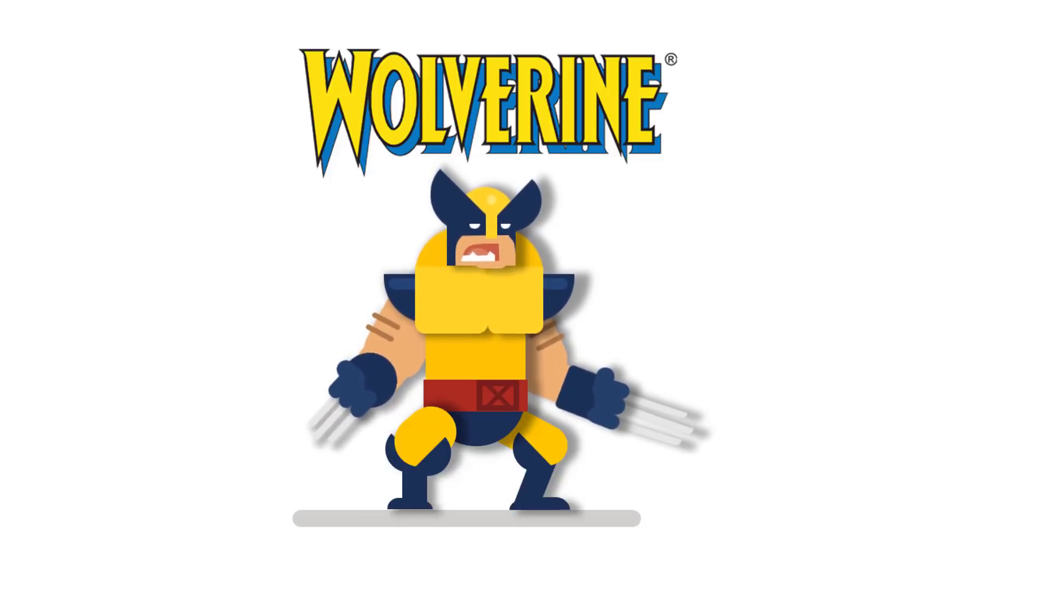
{"action": "key", "text": "Escape"}
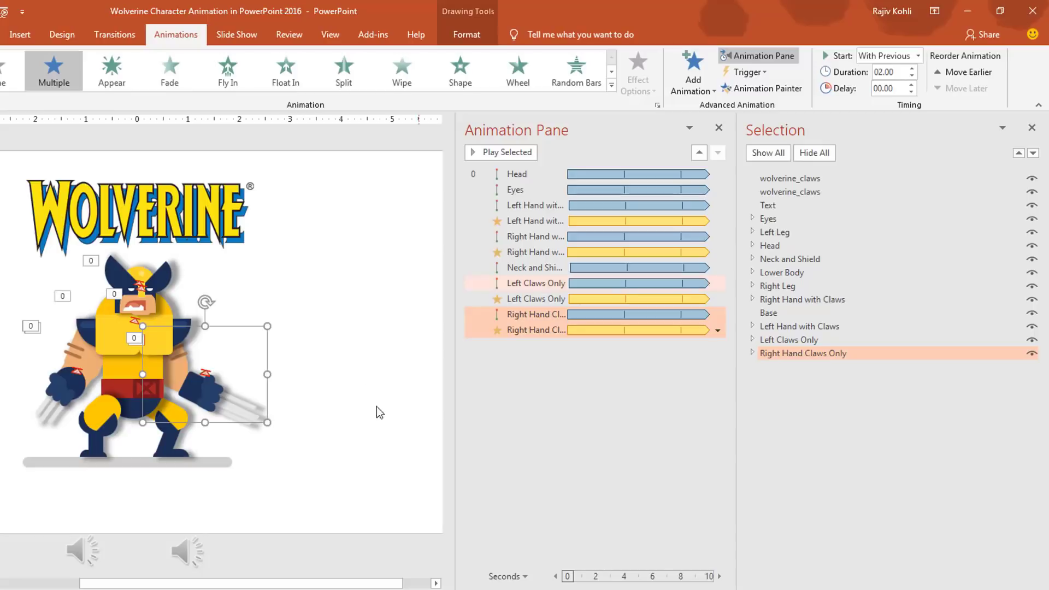
- Add an Appear entrance to Left Claws Only, starting With Previous with a 2-second delay, and order it before that object's motion path
{"action": "left_click", "coordinate": [41, 418]}
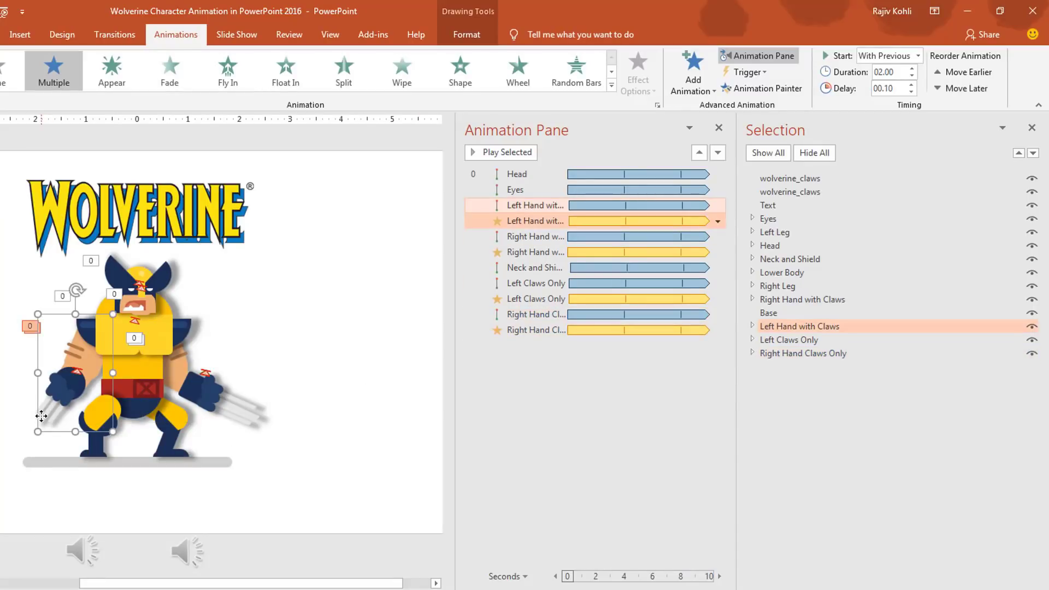
{"action": "left_click", "coordinate": [797, 340]}
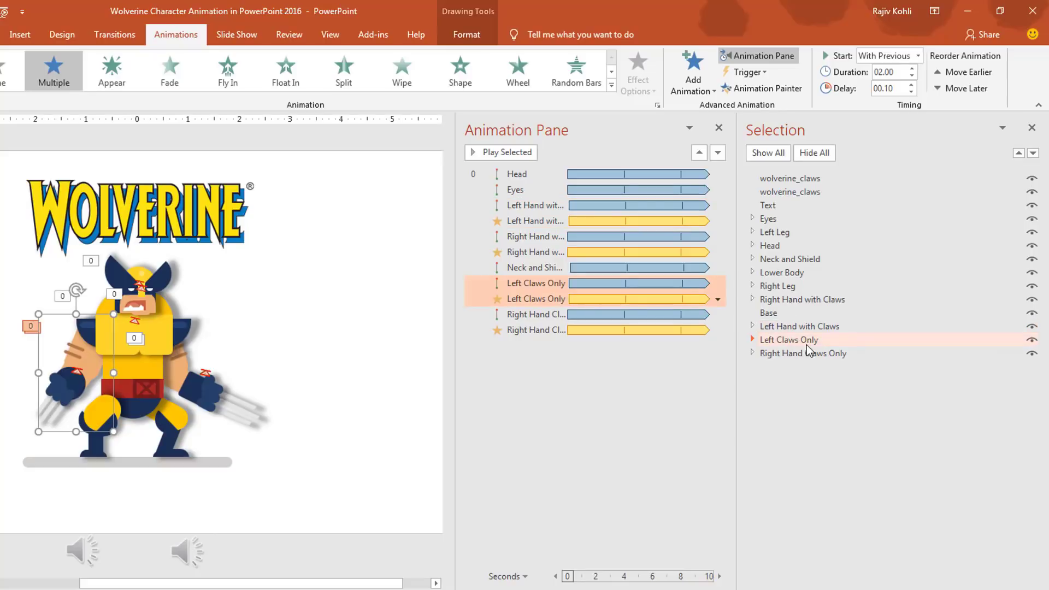
{"action": "left_click", "coordinate": [695, 82]}
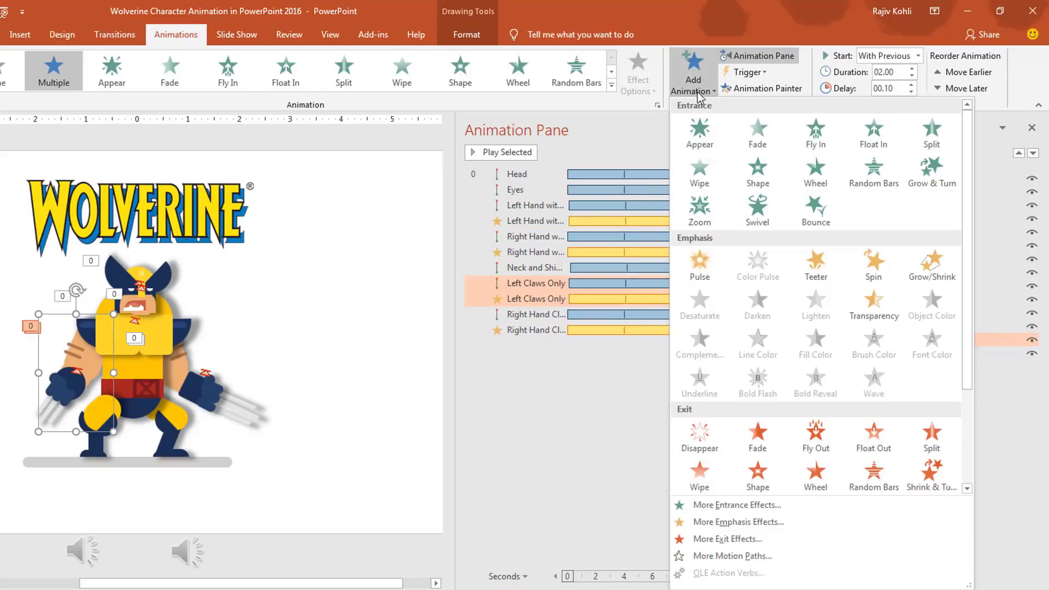
{"action": "left_click", "coordinate": [702, 130]}
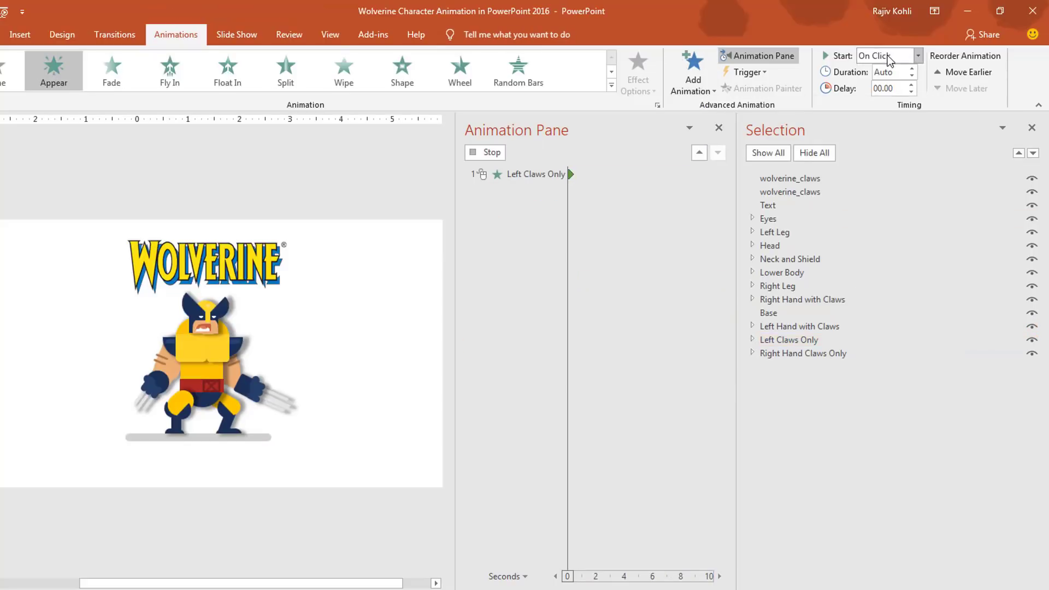
{"action": "left_click", "coordinate": [888, 54]}
{"action": "left_click", "coordinate": [884, 84]}
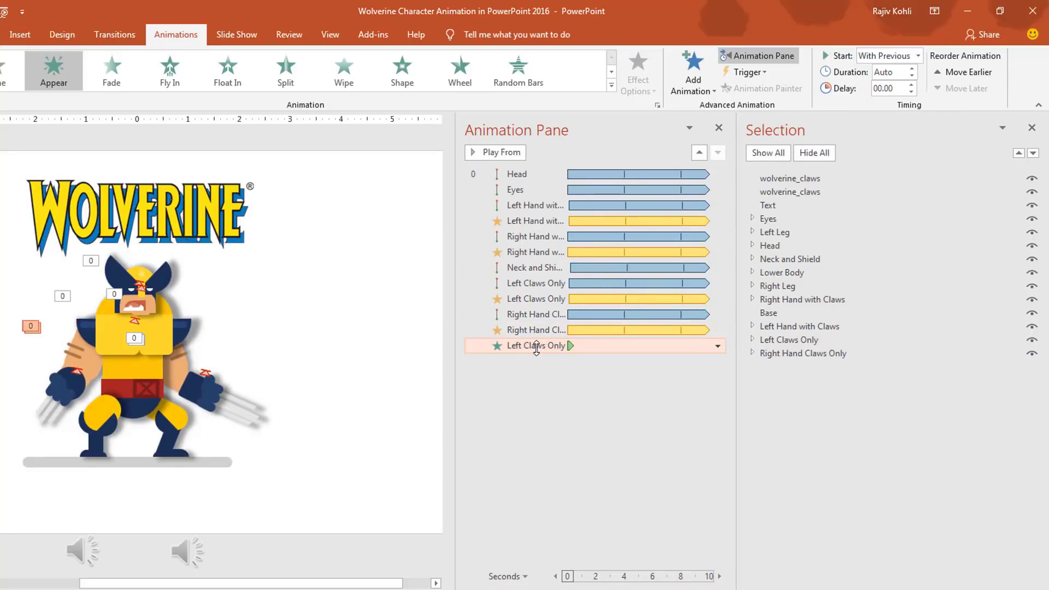
{"action": "left_click_drag", "start_coordinate": [535, 348], "coordinate": [543, 281]}
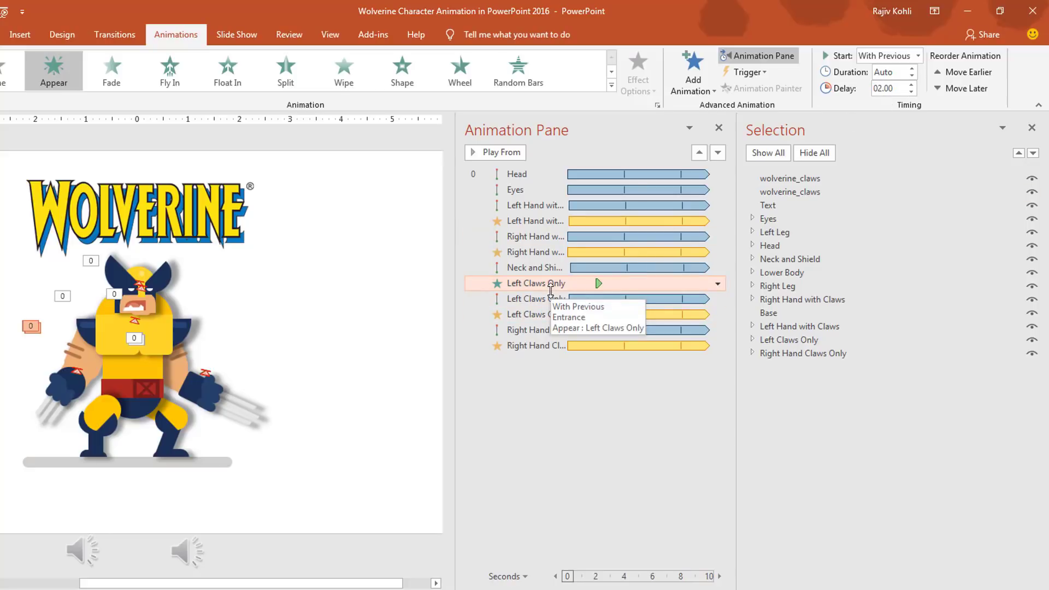
- Add a From Right Wipe entrance to Left Claws Only, starting With Previous with a 2-second delay, ordered directly after its Appear effect
{"action": "left_click", "coordinate": [694, 82]}
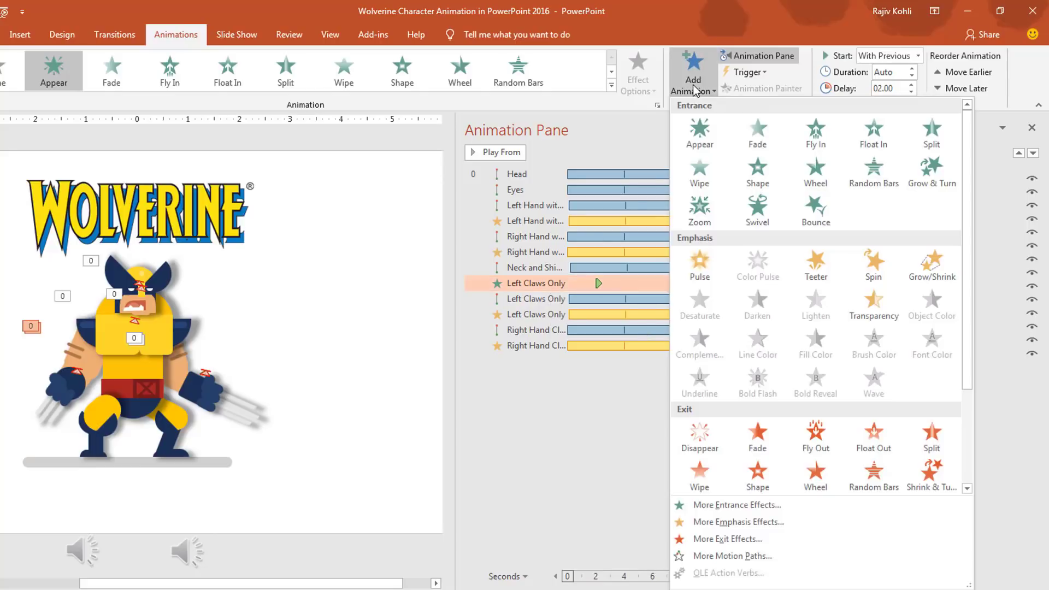
{"action": "left_click", "coordinate": [700, 174]}
{"action": "left_click", "coordinate": [644, 77]}
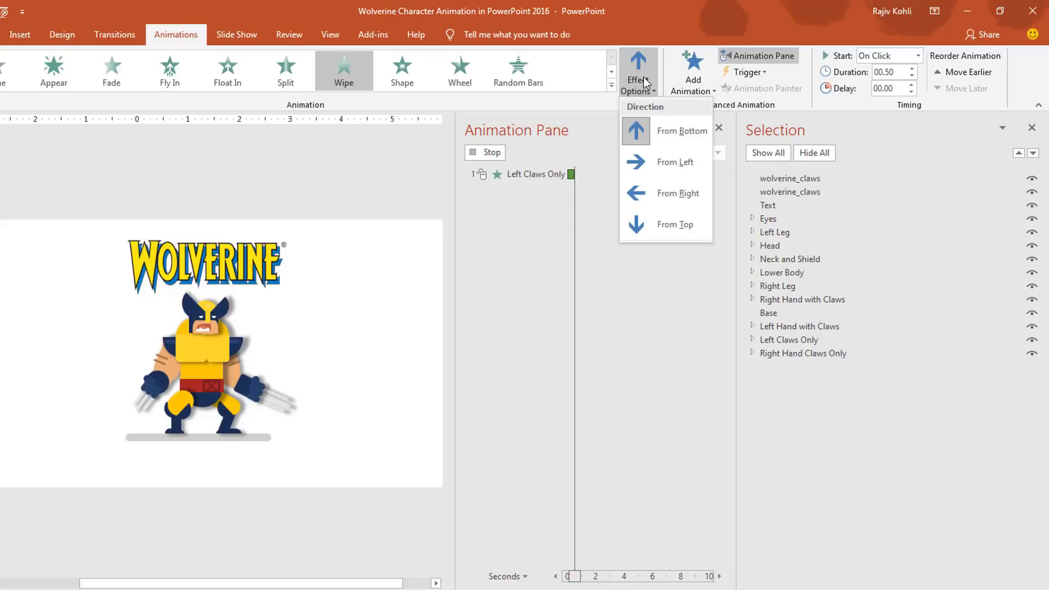
{"action": "left_click", "coordinate": [662, 193]}
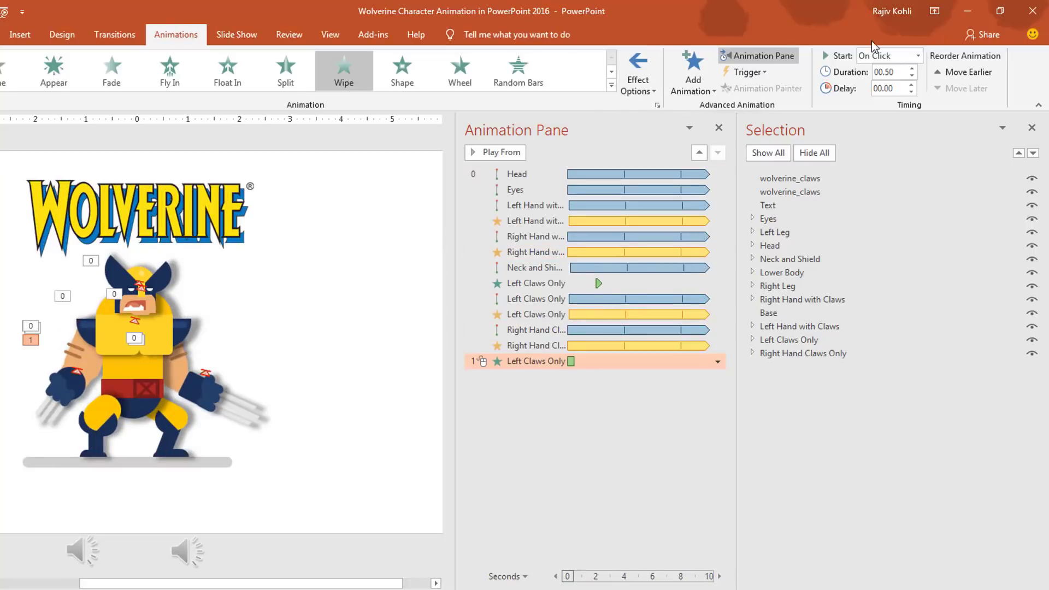
{"action": "left_click", "coordinate": [918, 55]}
{"action": "left_click", "coordinate": [883, 82]}
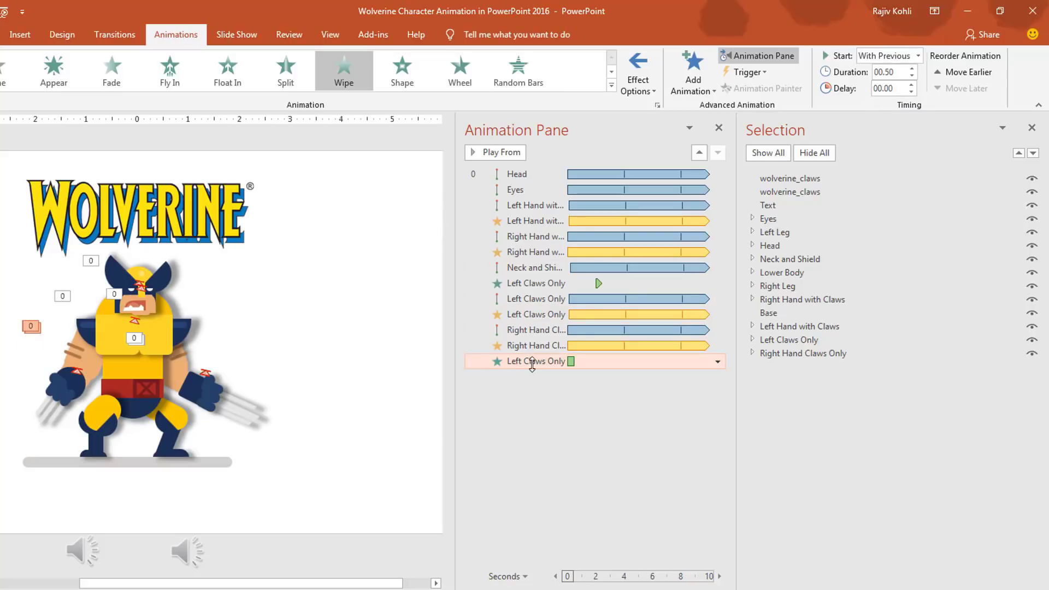
{"action": "left_click_drag", "start_coordinate": [534, 360], "coordinate": [546, 290]}
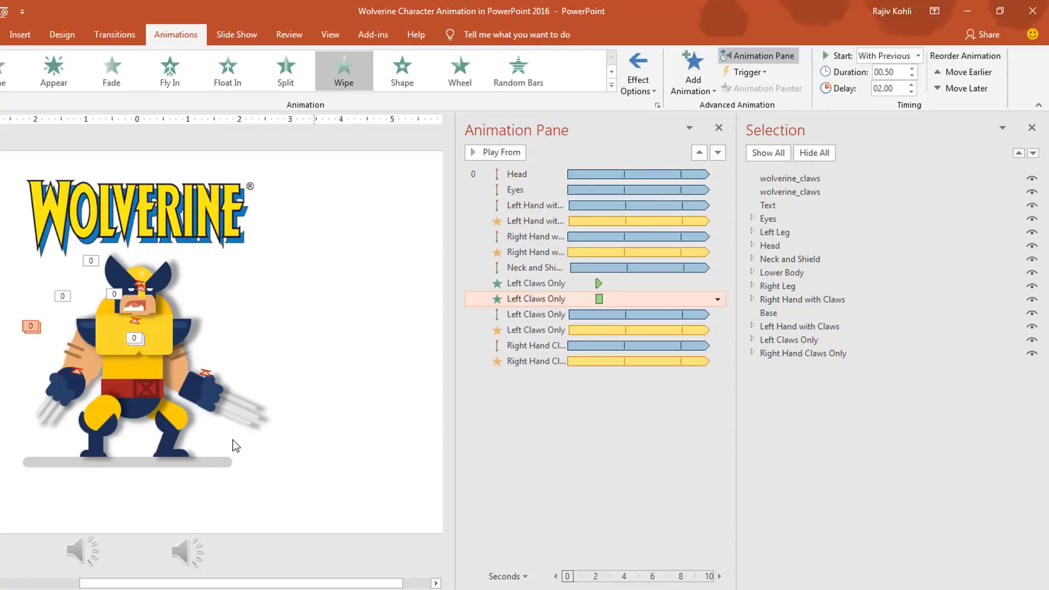
- Add an Appear entrance to Right Hand Claws Only, starting With Previous with a 2.10-second delay
{"action": "left_click", "coordinate": [795, 353]}
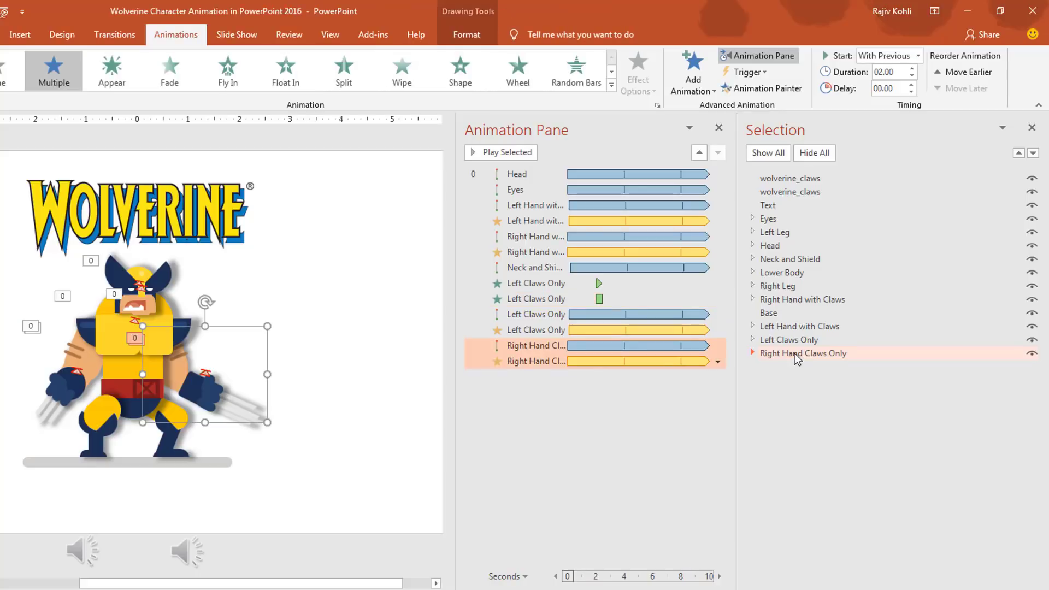
{"action": "left_click", "coordinate": [697, 90]}
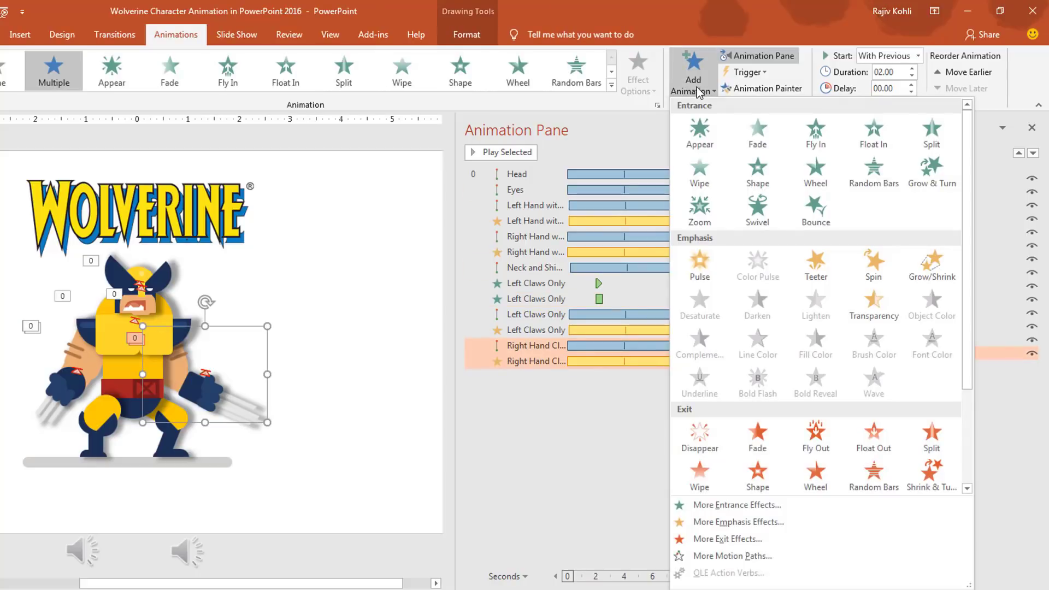
{"action": "left_click", "coordinate": [700, 134]}
{"action": "left_click", "coordinate": [891, 56]}
{"action": "left_click", "coordinate": [892, 83]}
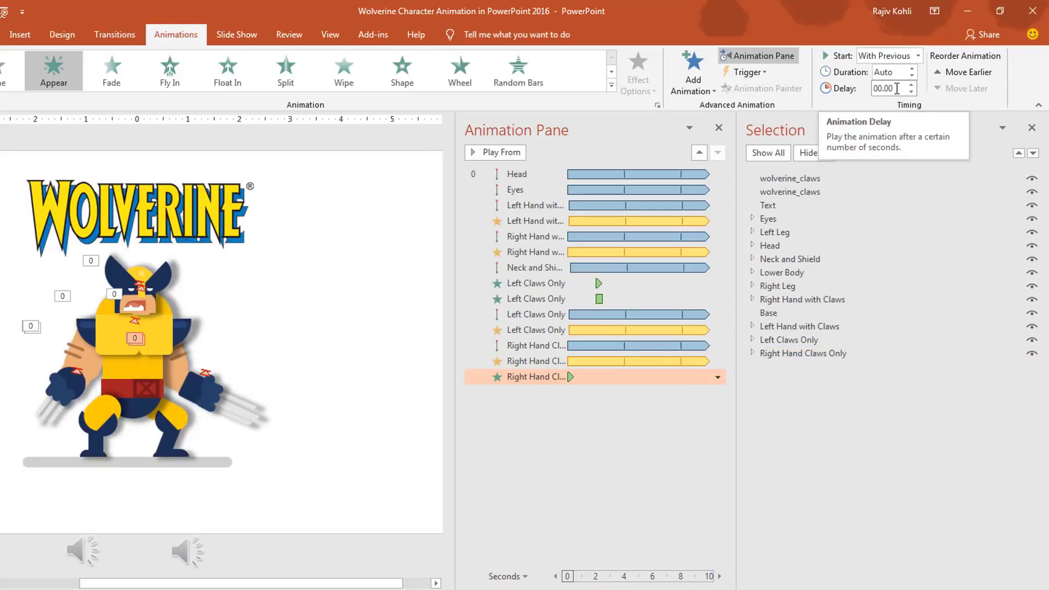
{"action": "double_click", "coordinate": [895, 88]}
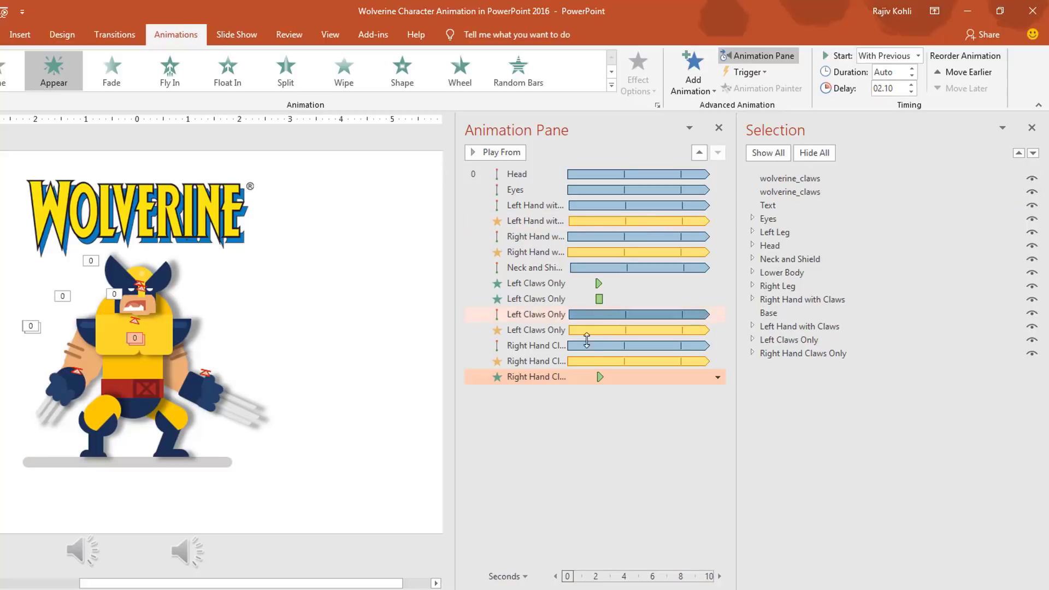
- Add a From Left Wipe entrance to Right Hand Claws Only, starting With Previous with a 2.10-second delay
{"action": "left_click", "coordinate": [698, 82]}
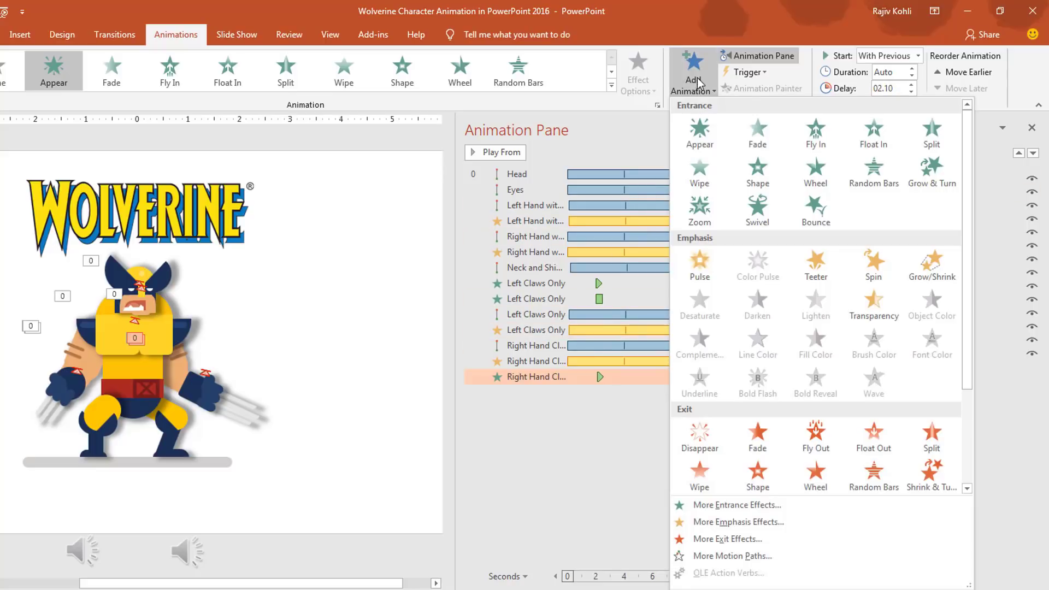
{"action": "left_click", "coordinate": [705, 176]}
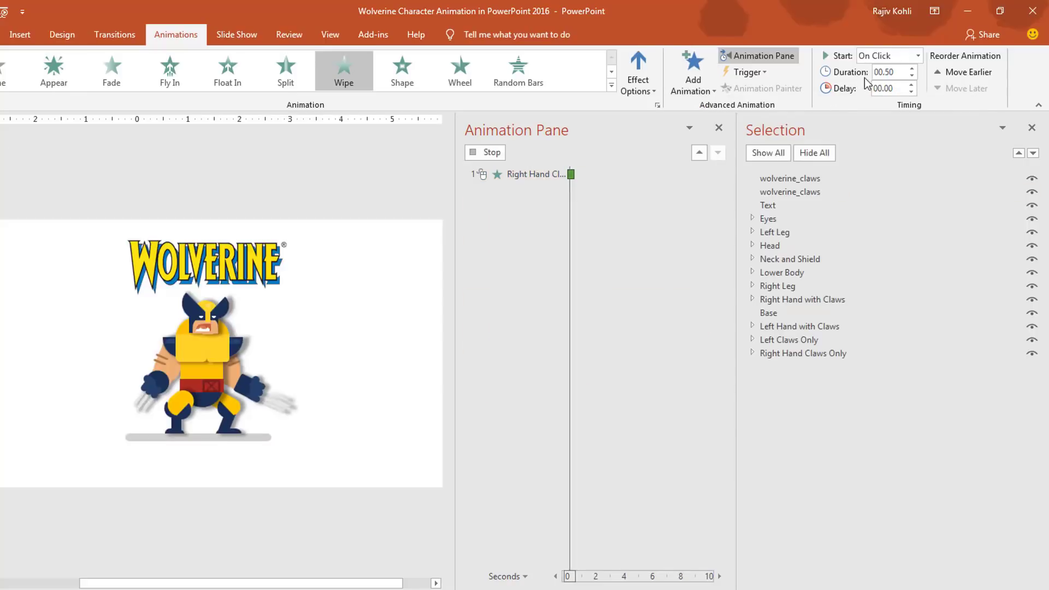
{"action": "left_click", "coordinate": [890, 57]}
{"action": "left_click", "coordinate": [887, 86]}
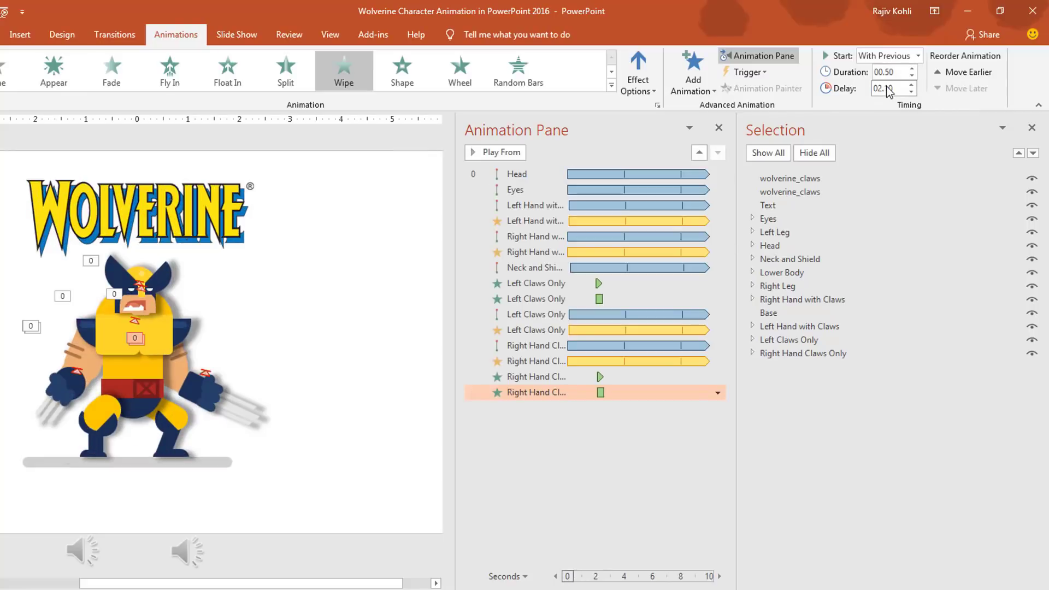
{"action": "left_click", "coordinate": [637, 90]}
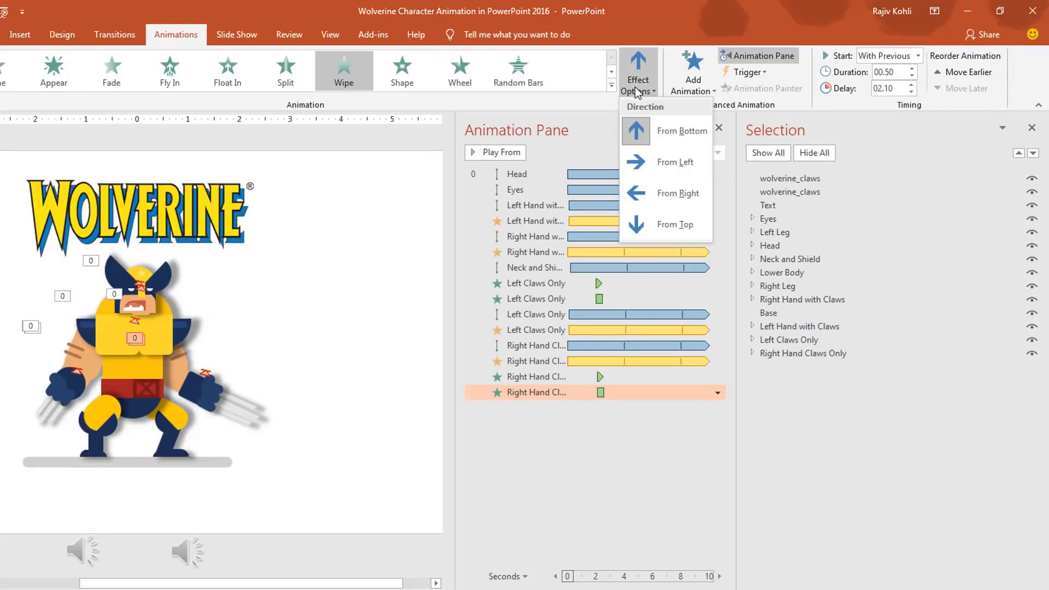
{"action": "left_click", "coordinate": [647, 165]}
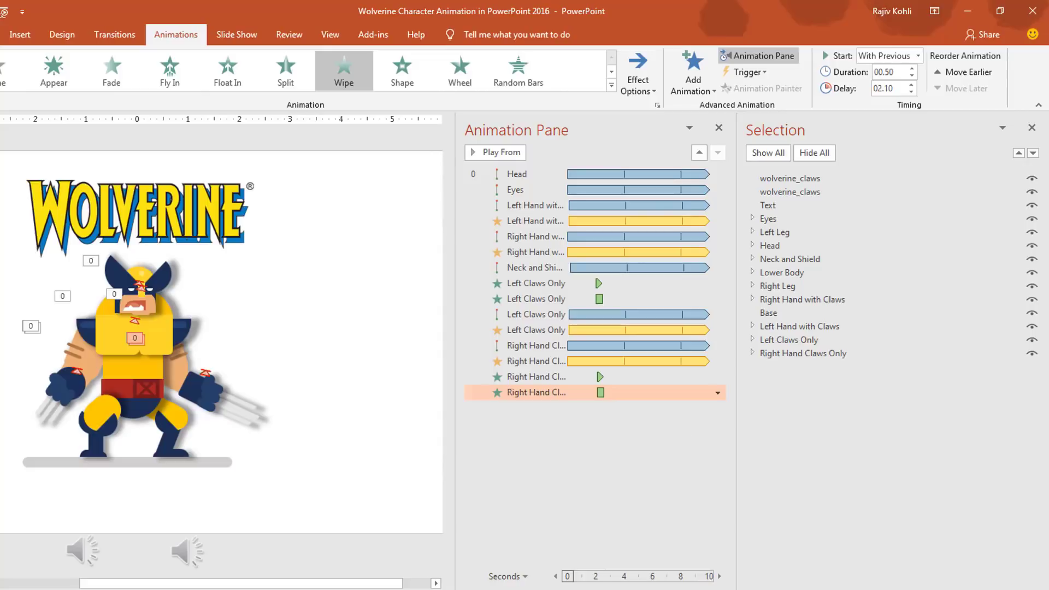
- Preview the slide show and move the Appear and Wipe entrances of Right Hand Claws Only ahead of that object's motion path
{"action": "key", "text": "F5"}
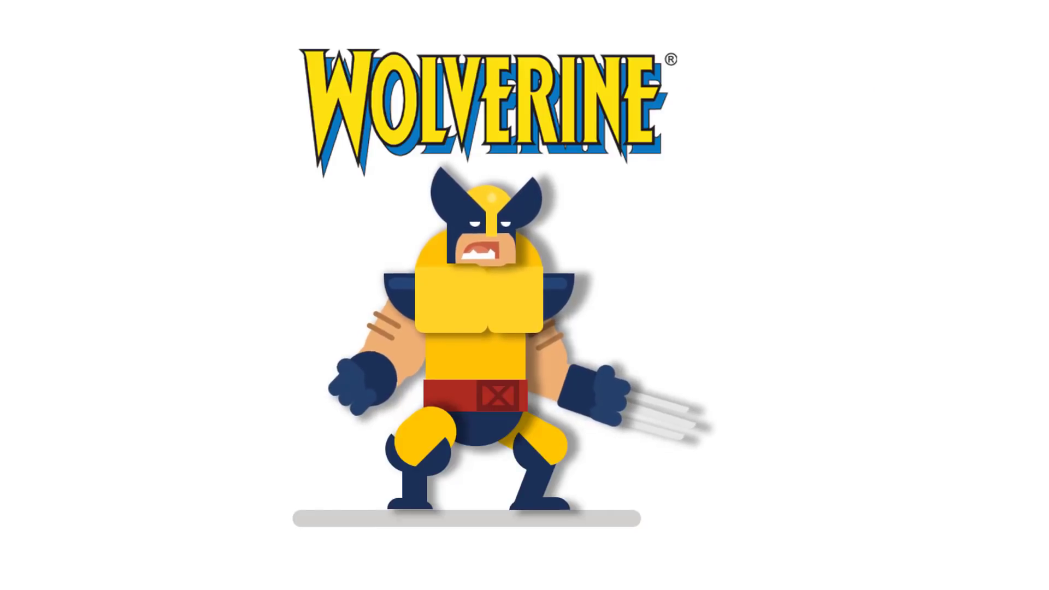
{"action": "key", "text": "Escape"}
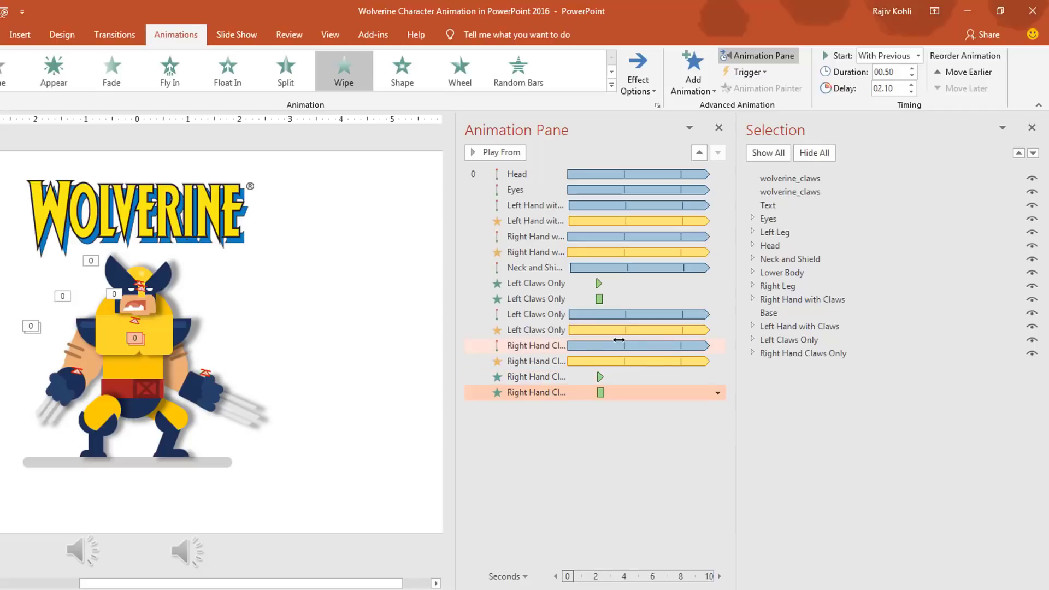
{"action": "left_click", "coordinate": [568, 379], "text": "ctrl"}
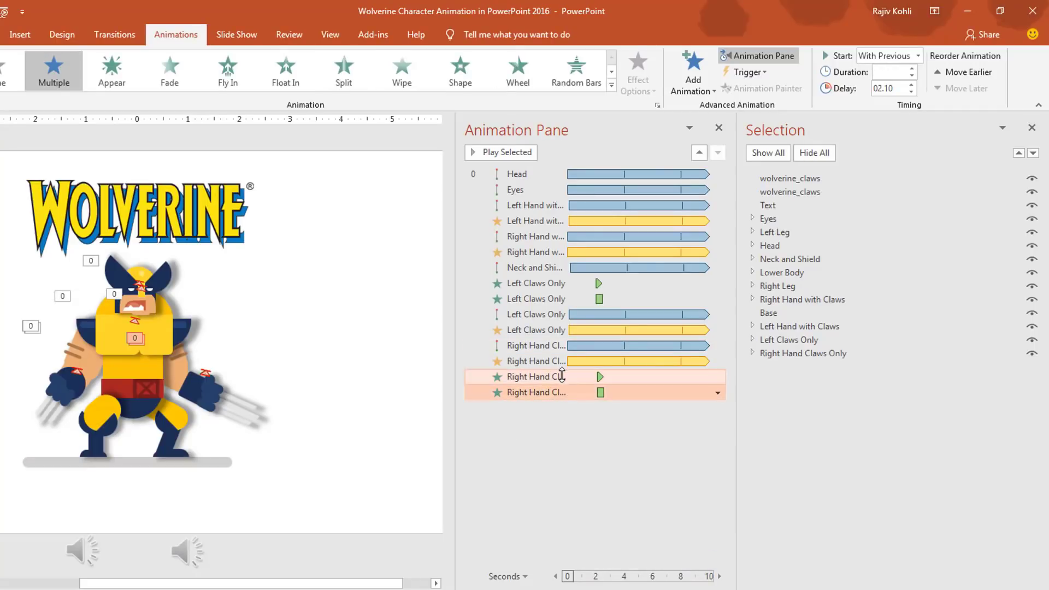
{"action": "left_click_drag", "start_coordinate": [561, 378], "coordinate": [562, 336]}
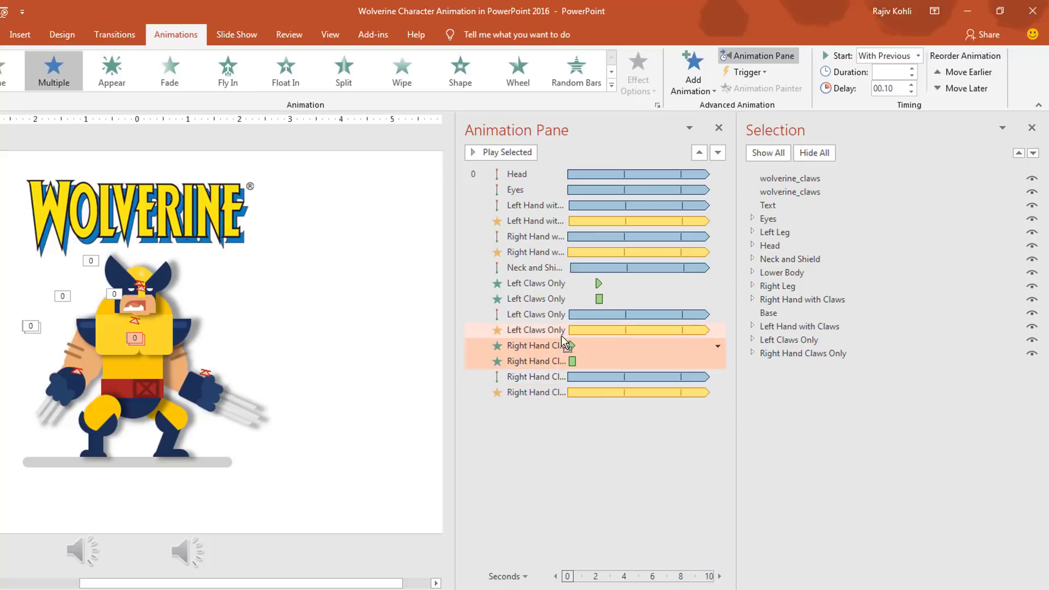
- Set the delay of both Right Hand Claws Only entrance effects to 2.10 seconds and preview the current slide
{"action": "left_click", "coordinate": [909, 92]}
{"action": "double_click", "coordinate": [899, 85]}
{"action": "type", "text": "2.10"}
{"action": "key", "text": "Return"}
{"action": "key", "text": "shift+F5"}
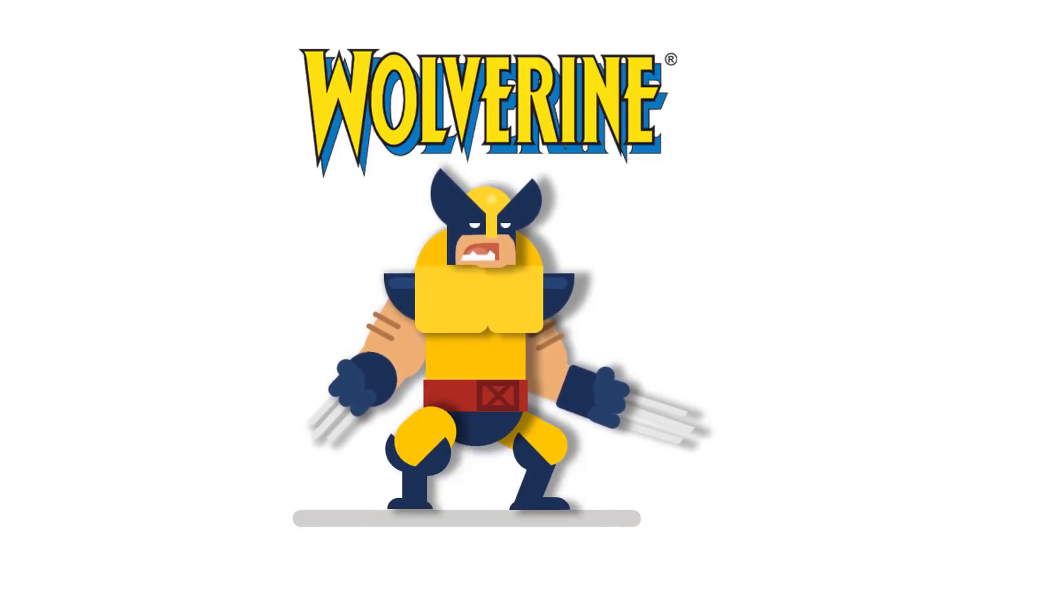
{"action": "key", "text": "Escape"}
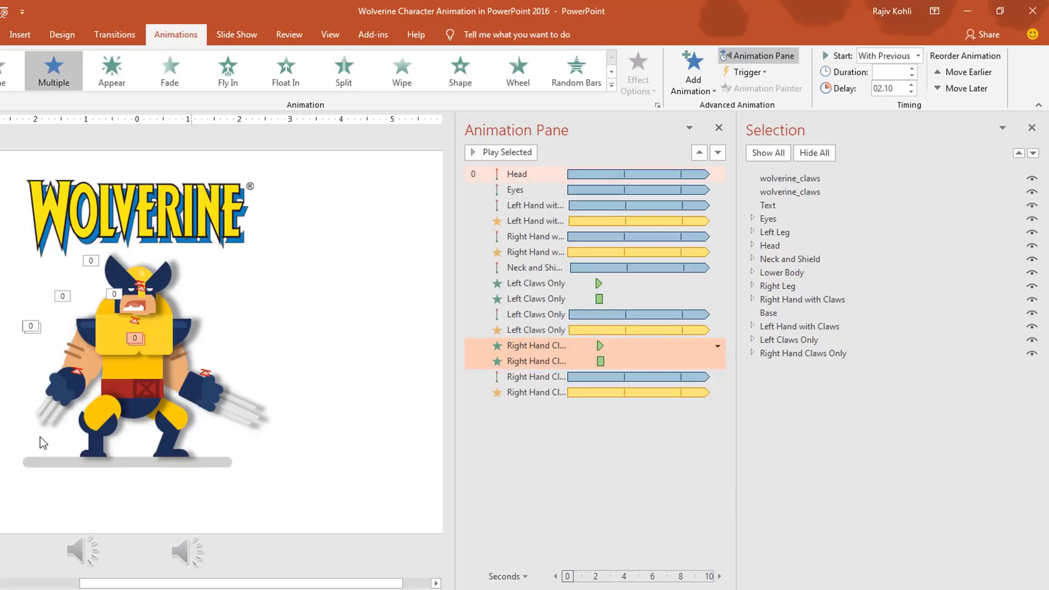
- Add a Wipe exit effect to both Left Claws Only and Right Hand Claws Only
{"action": "left_click", "coordinate": [44, 417]}
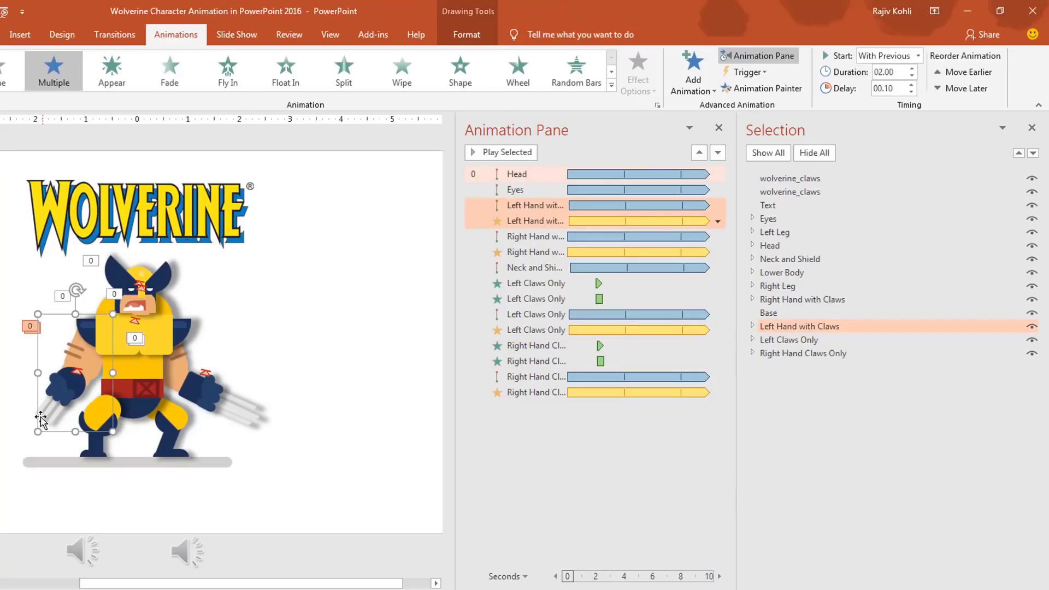
{"action": "left_click", "coordinate": [789, 341]}
{"action": "left_click", "coordinate": [796, 354], "text": "ctrl"}
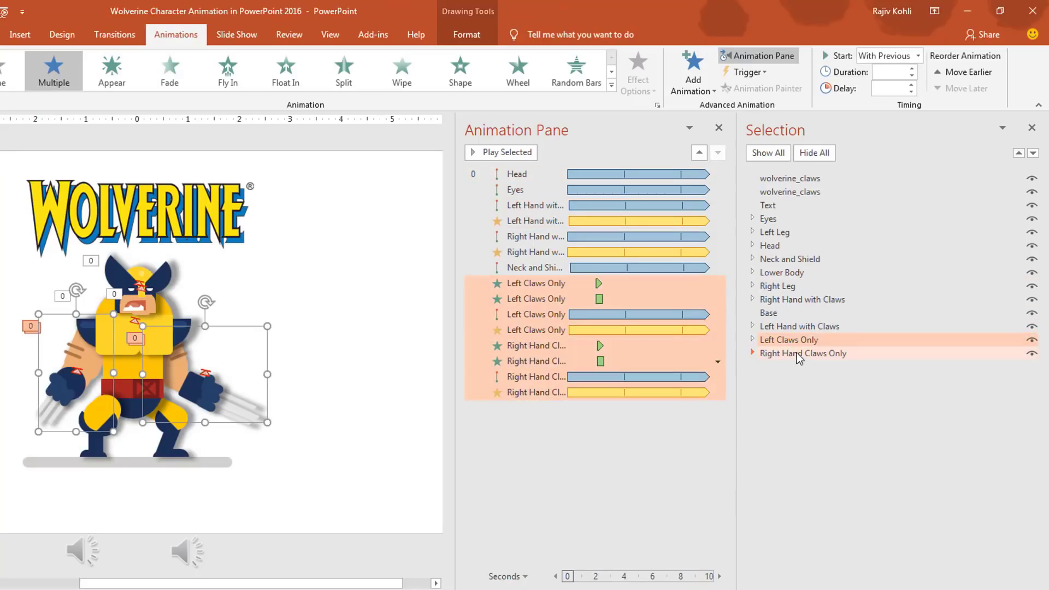
{"action": "left_click", "coordinate": [691, 88]}
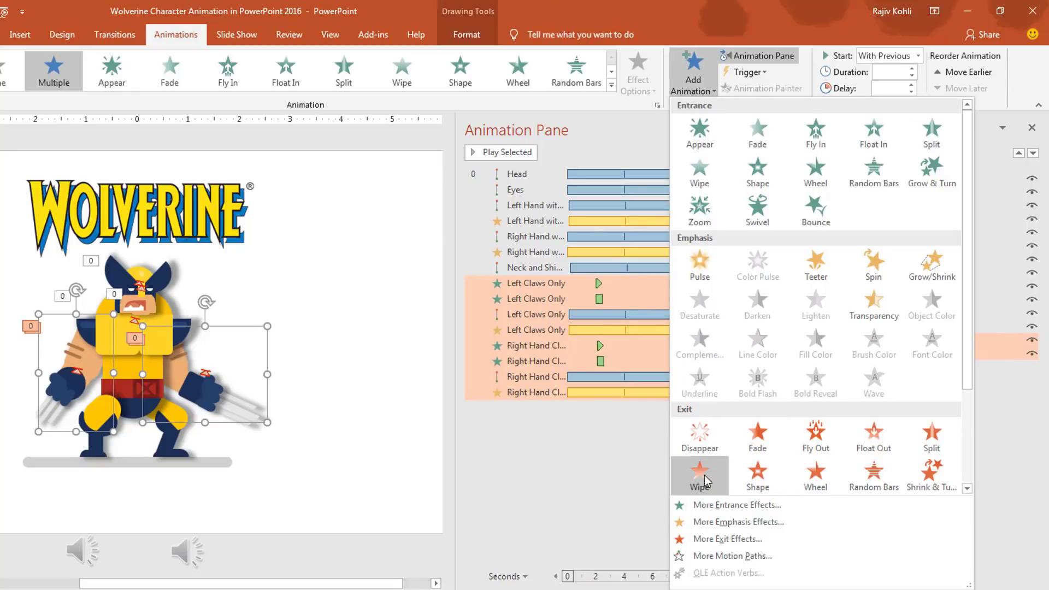
{"action": "key", "text": "Escape"}
- Make both claw Wipe exits start With Previous with a 6-second delay and preview the current slide
{"action": "left_click", "coordinate": [902, 55]}
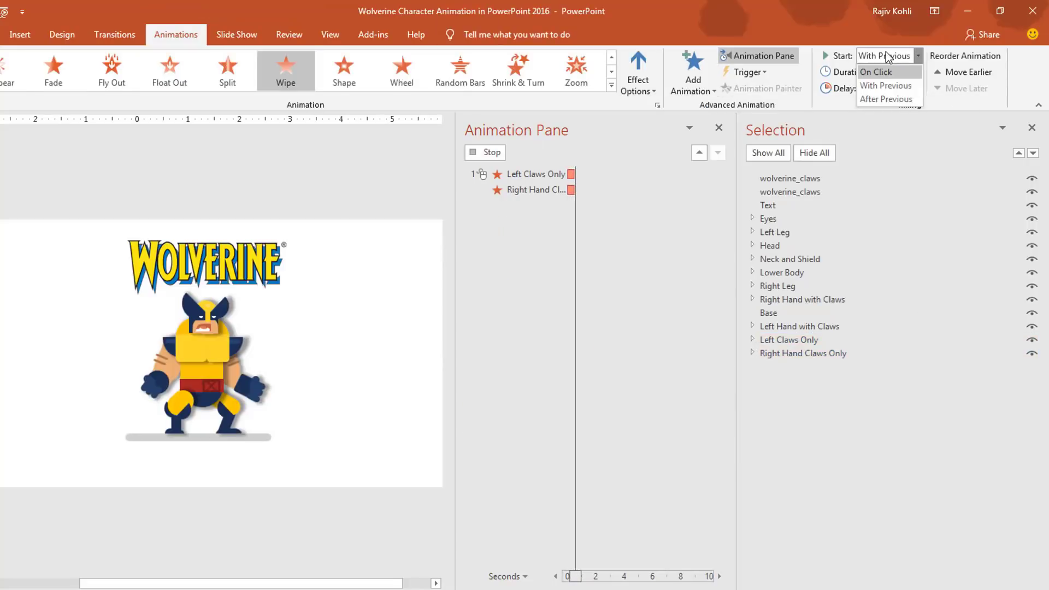
{"action": "left_click", "coordinate": [899, 84]}
{"action": "double_click", "coordinate": [899, 87]}
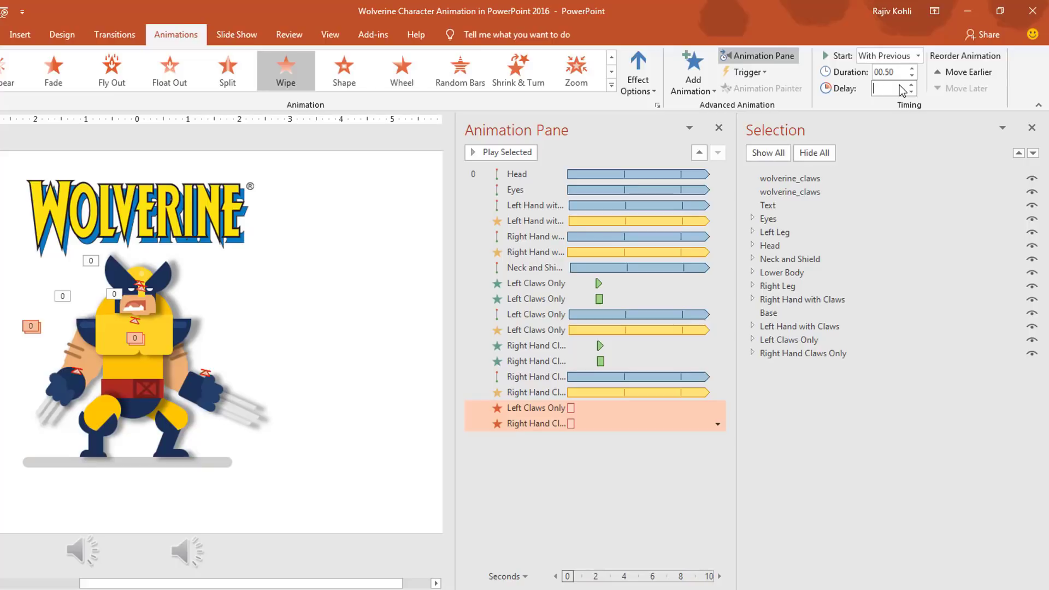
{"action": "type", "text": "6"}
{"action": "key", "text": "Return"}
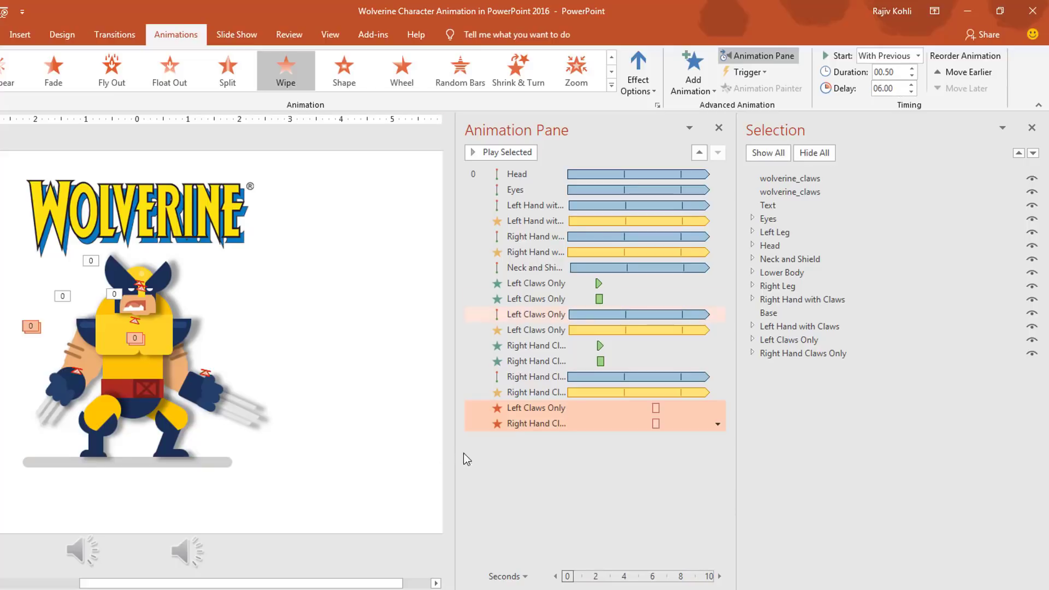
{"action": "left_click", "coordinate": [540, 437]}
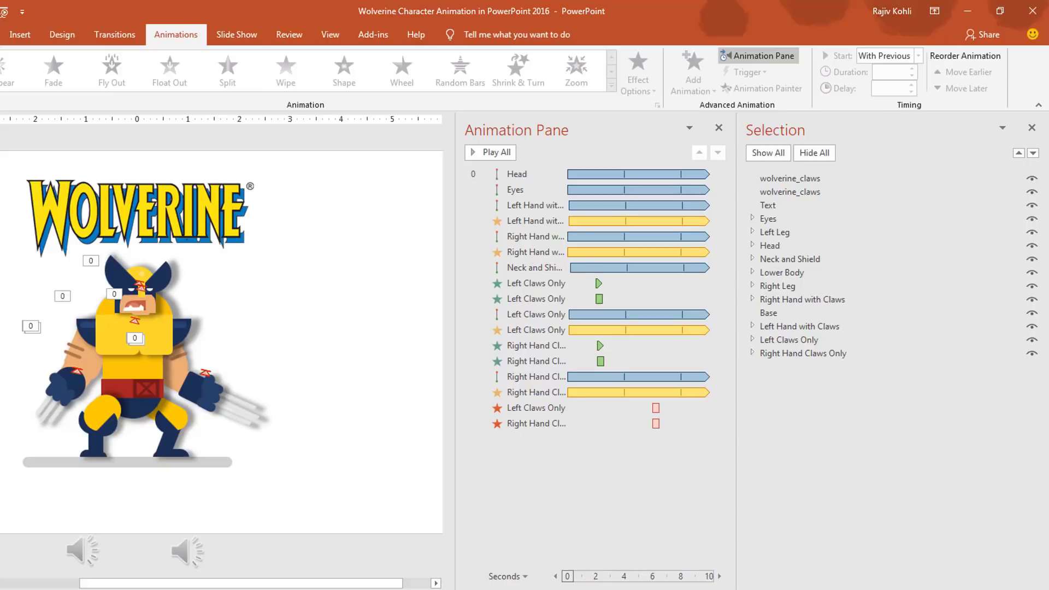
{"action": "key", "text": "shift+F5"}
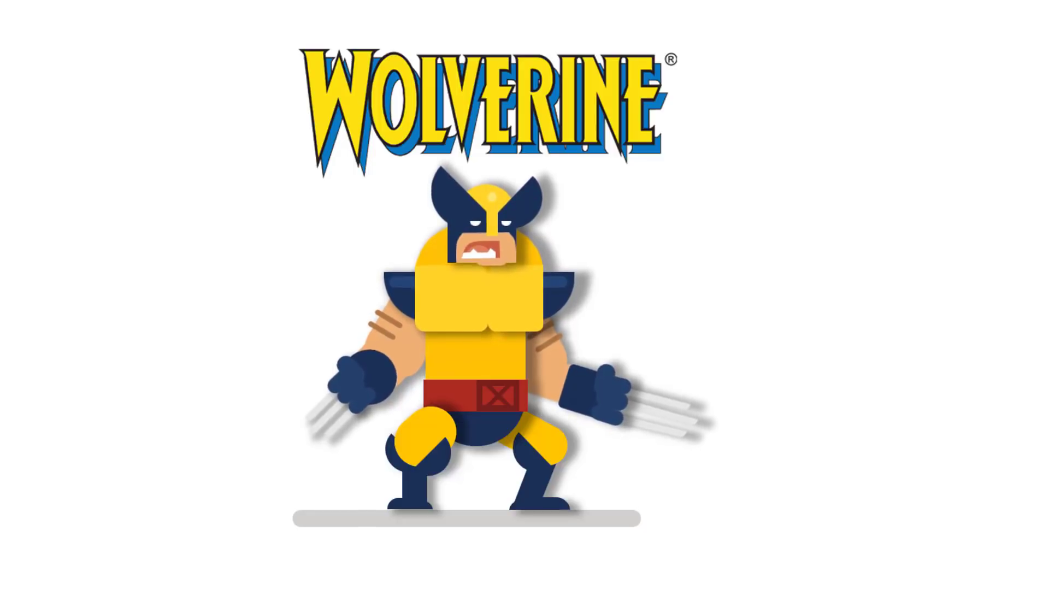
{"action": "key", "text": "Escape"}
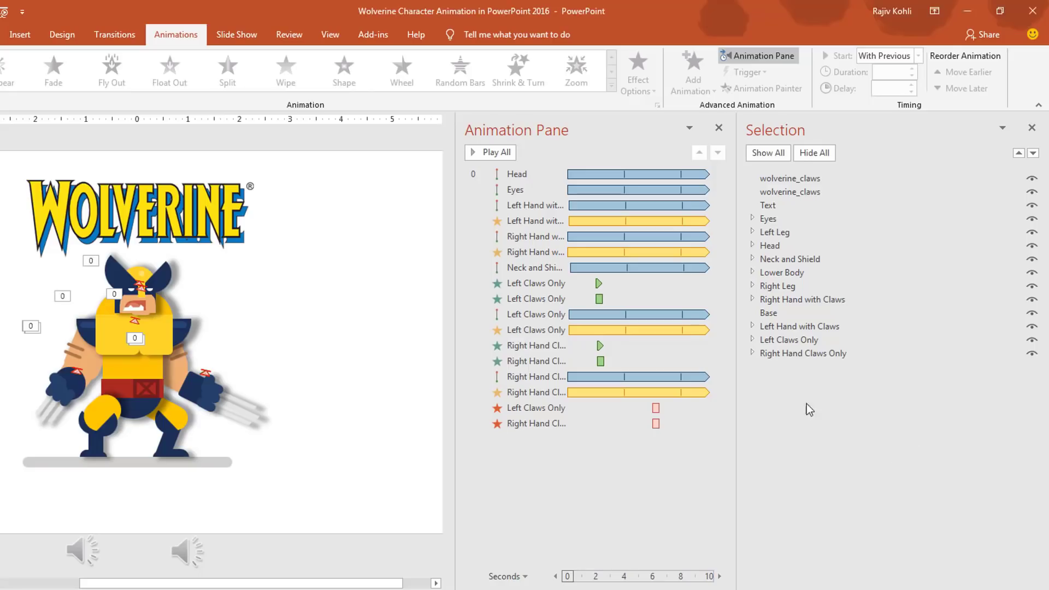
- Set the delay of the Left Claws Only Wipe exit to 6.10 seconds and play the slide show
{"action": "left_click", "coordinate": [599, 408]}
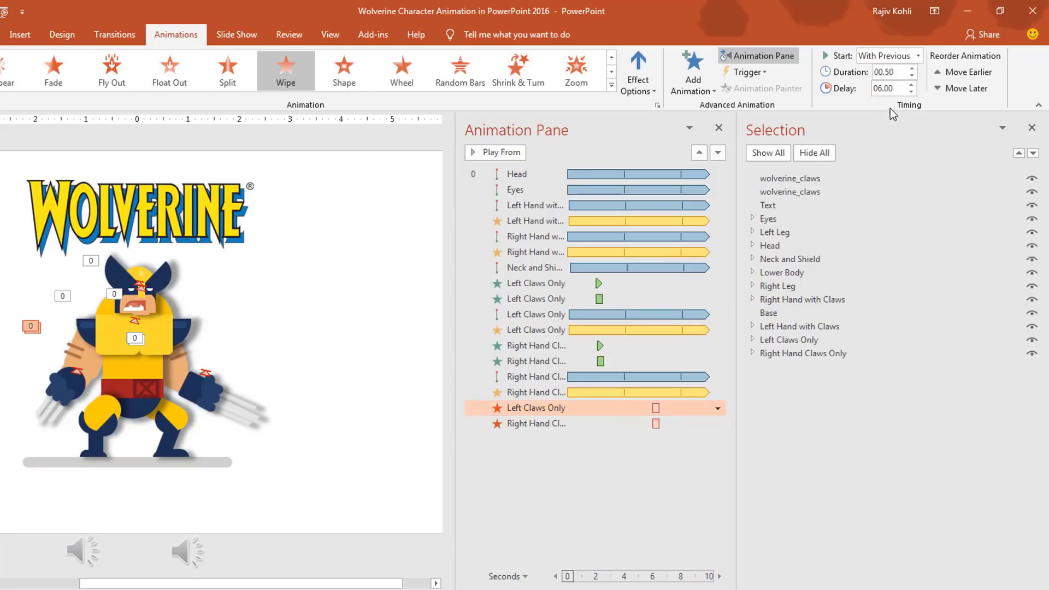
{"action": "left_click", "coordinate": [894, 90]}
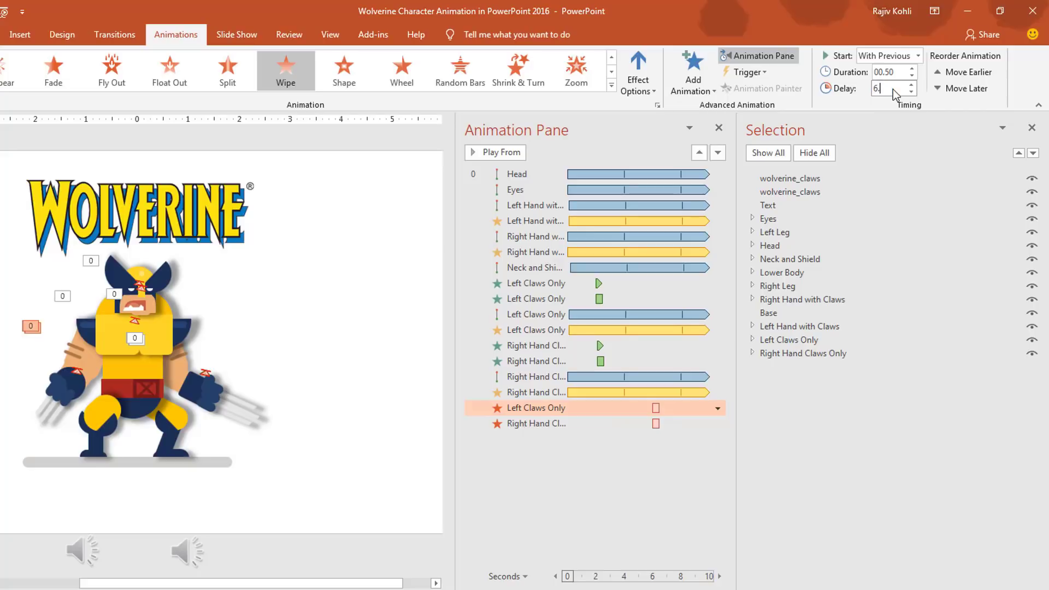
{"action": "key", "text": "Return"}
{"action": "key", "text": "F5"}
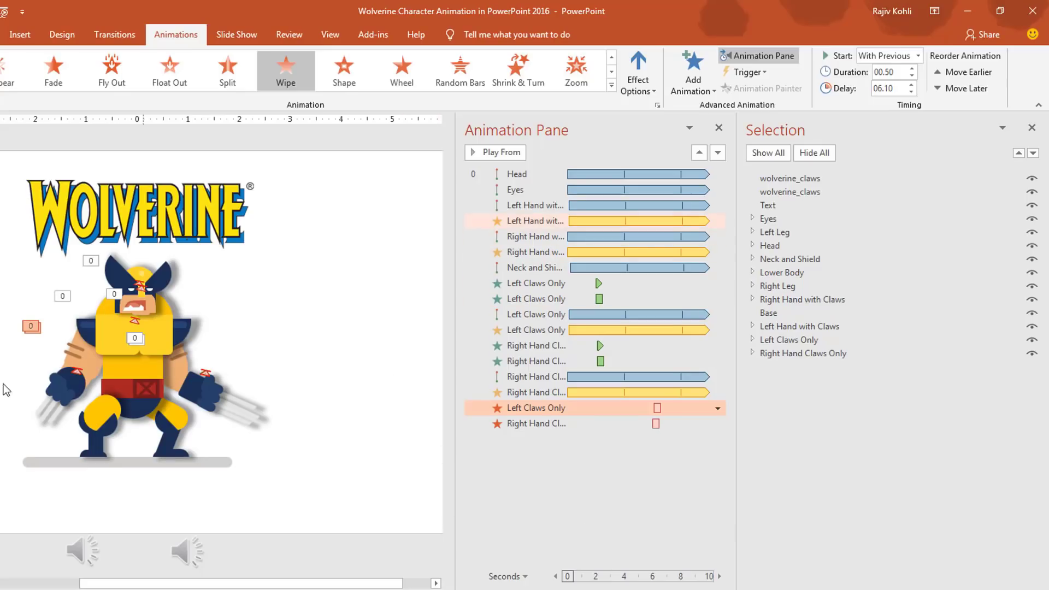
- Add a Grow/Shrink emphasis to Eyes, starting With Previous with a 1.80-second delay
{"action": "left_click", "coordinate": [150, 291]}
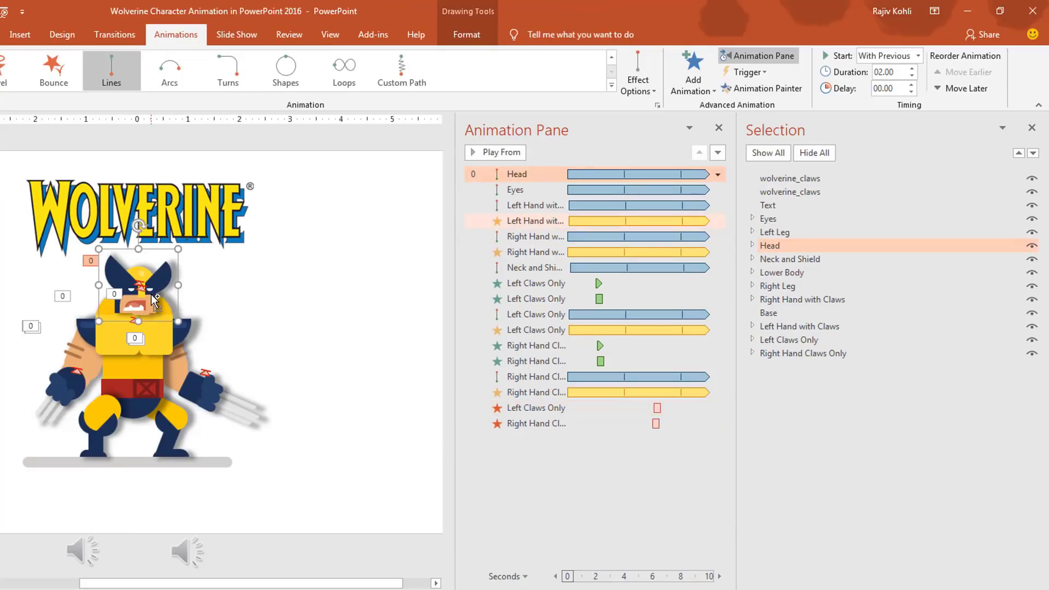
{"action": "scroll", "coordinate": [151, 291], "scroll_direction": "up", "scroll_amount": 4}
{"action": "left_click", "coordinate": [235, 368]}
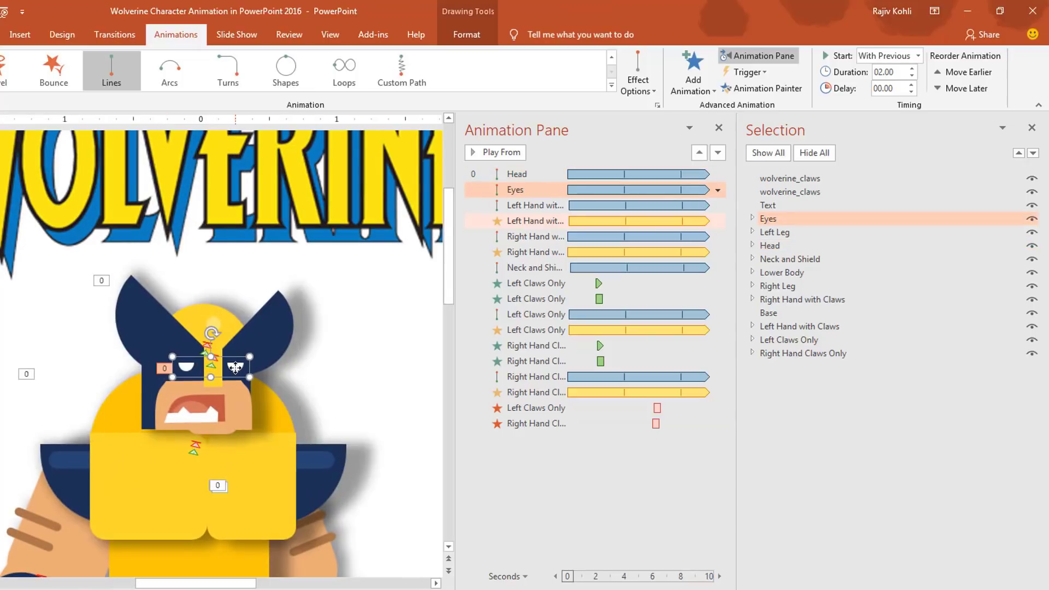
{"action": "left_click", "coordinate": [695, 88]}
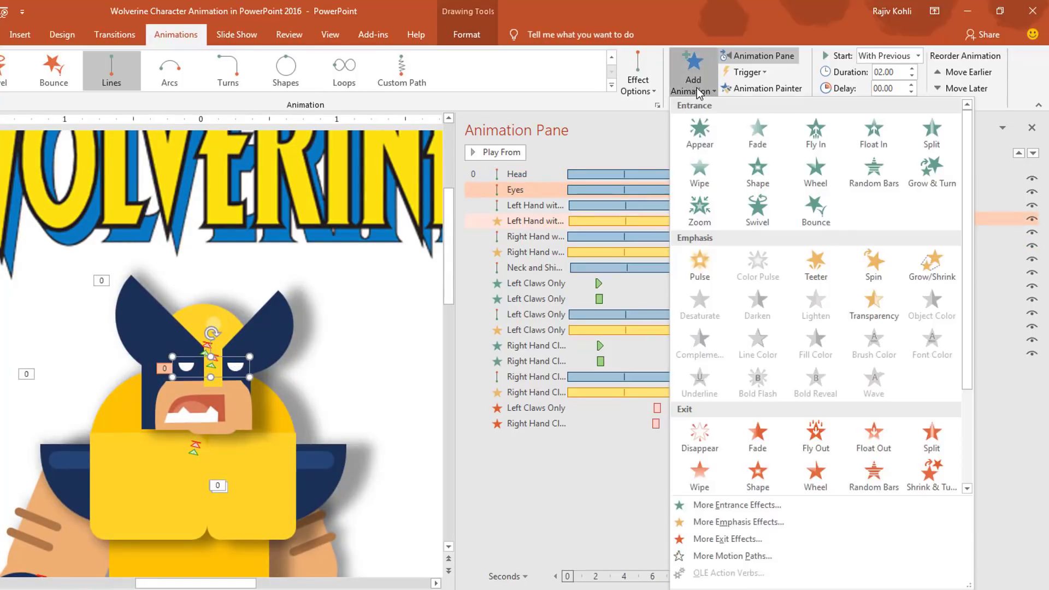
{"action": "left_click", "coordinate": [939, 257]}
{"action": "left_click", "coordinate": [890, 55]}
{"action": "left_click", "coordinate": [887, 81]}
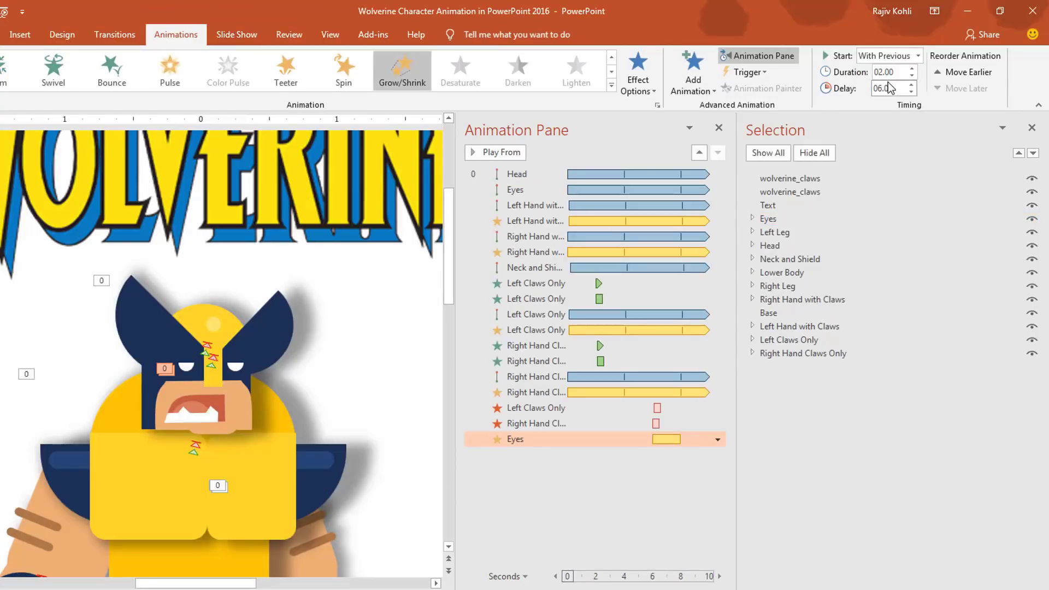
{"action": "double_click", "coordinate": [888, 85]}
{"action": "key", "text": "Return"}
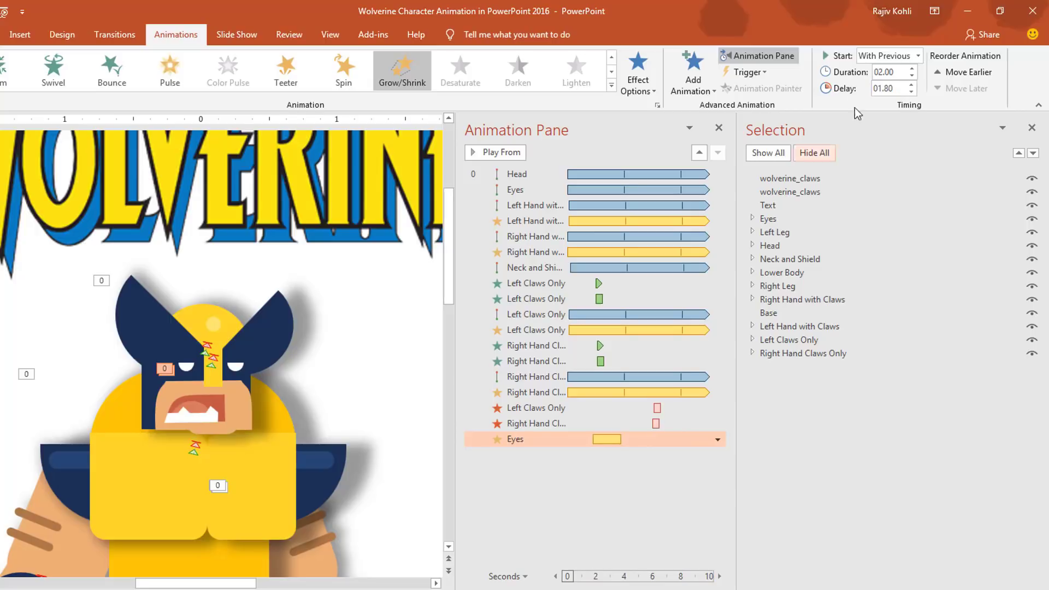
- Set the Eyes Grow/Shrink effect's duration to 0.25 seconds and its direction to Vertical
{"action": "double_click", "coordinate": [895, 74]}
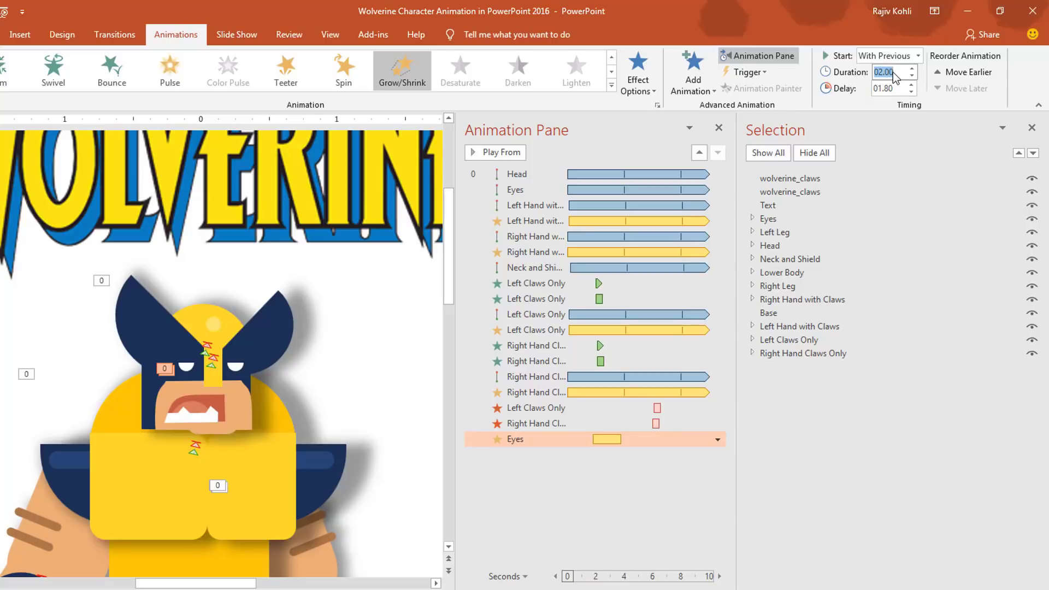
{"action": "key", "text": "BackSpace"}
{"action": "key", "text": "Return"}
{"action": "left_click", "coordinate": [638, 77]}
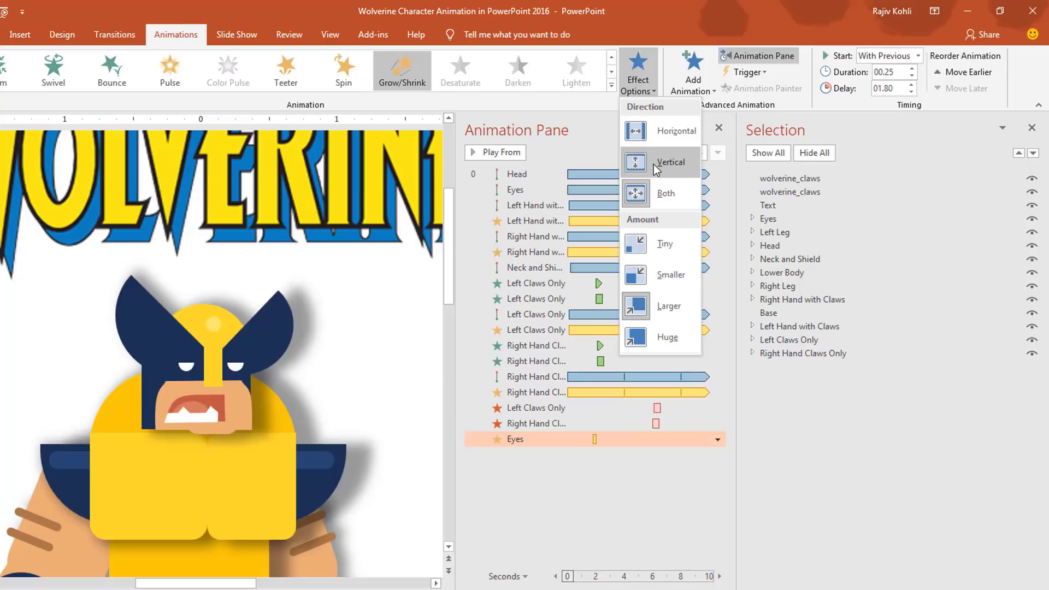
{"action": "left_click", "coordinate": [654, 165]}
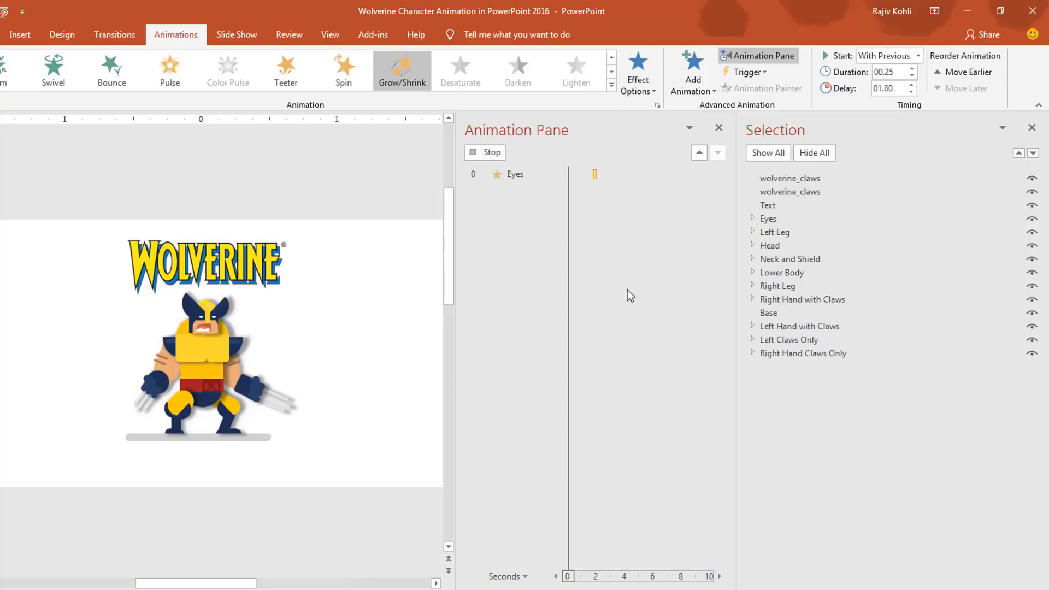
- Turn on Auto-reverse for the Eyes Grow/Shrink effect and set its custom size to 10%
{"action": "double_click", "coordinate": [559, 440]}
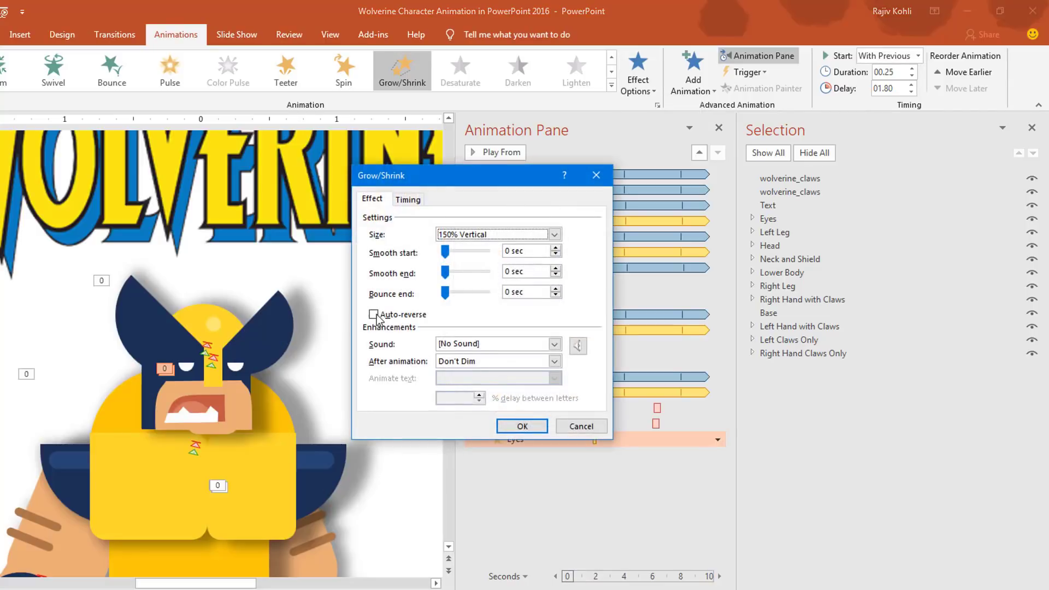
{"action": "left_click", "coordinate": [374, 314]}
{"action": "left_click", "coordinate": [480, 235]}
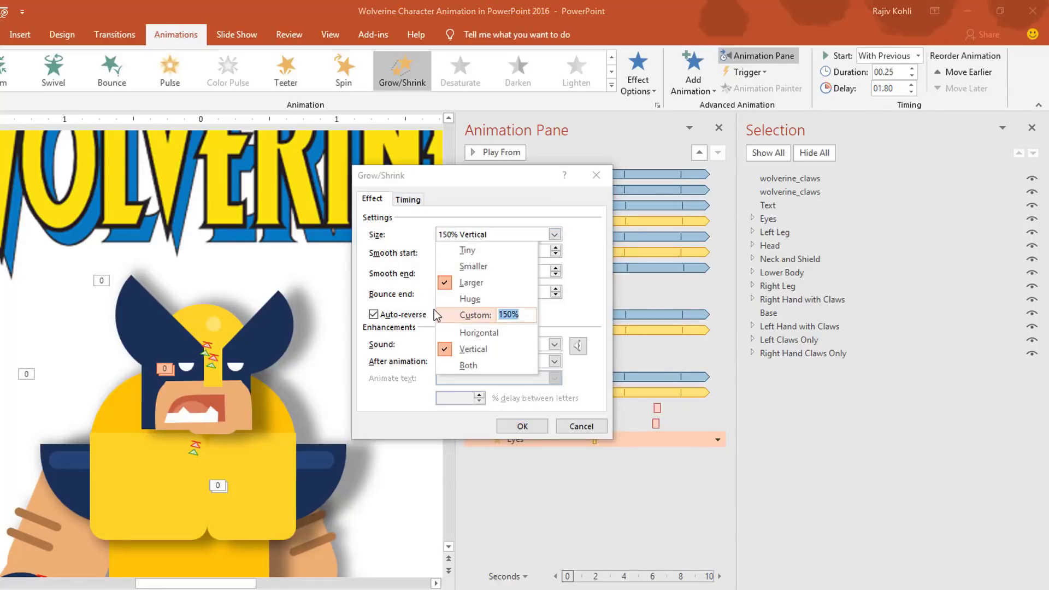
{"action": "type", "text": "10"}
{"action": "key", "text": "Return"}
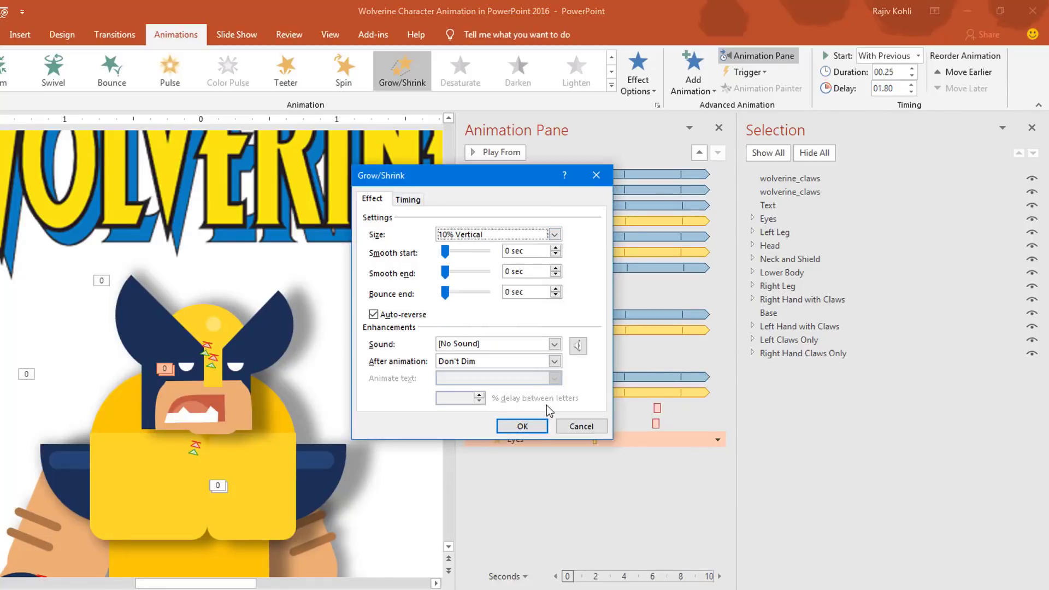
{"action": "left_click", "coordinate": [522, 427]}
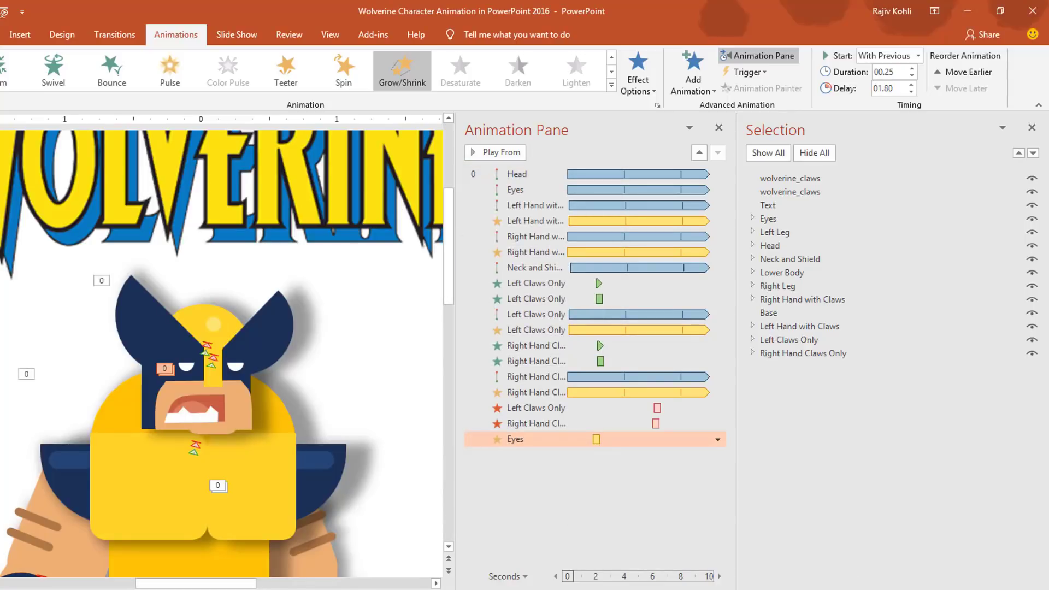